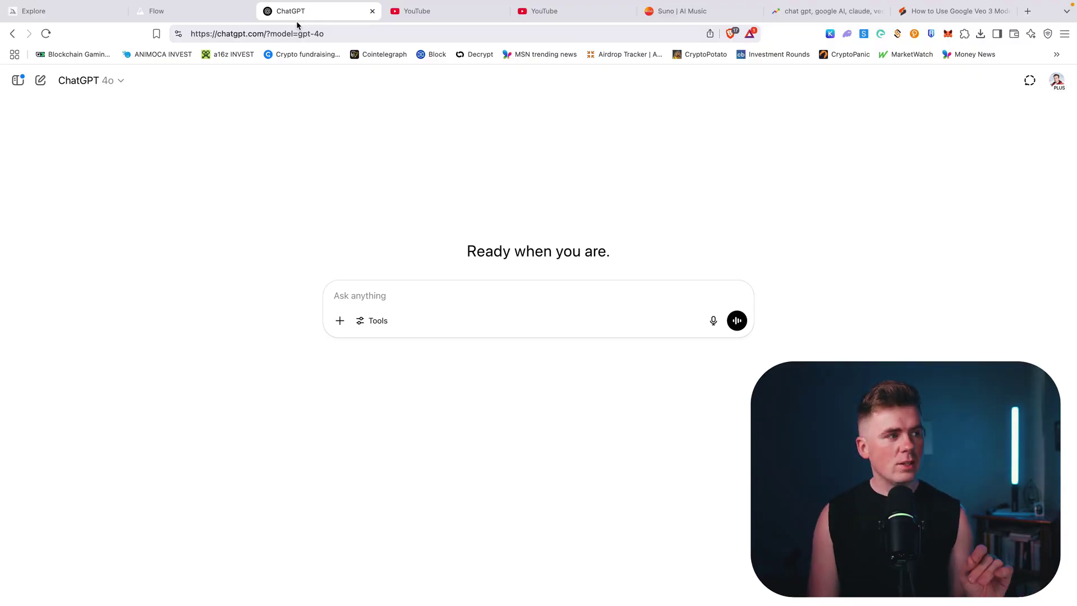
# Step: Find the reaching-hands starfield image in the Midjourney Explore gallery and open it
pyautogui.click(86, 15)
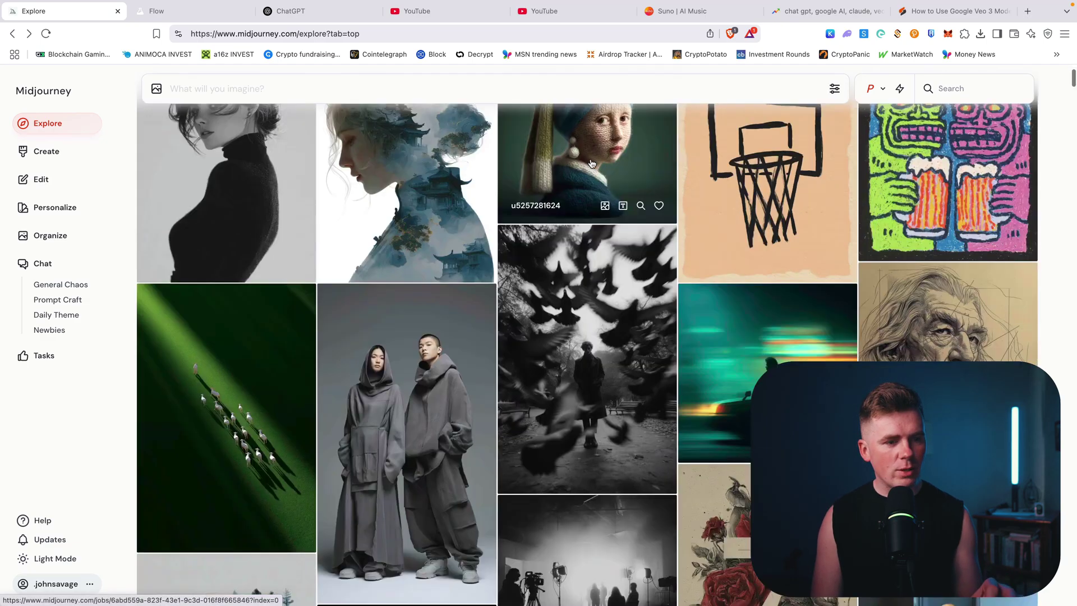
pyautogui.scroll(-5, 591, 163)
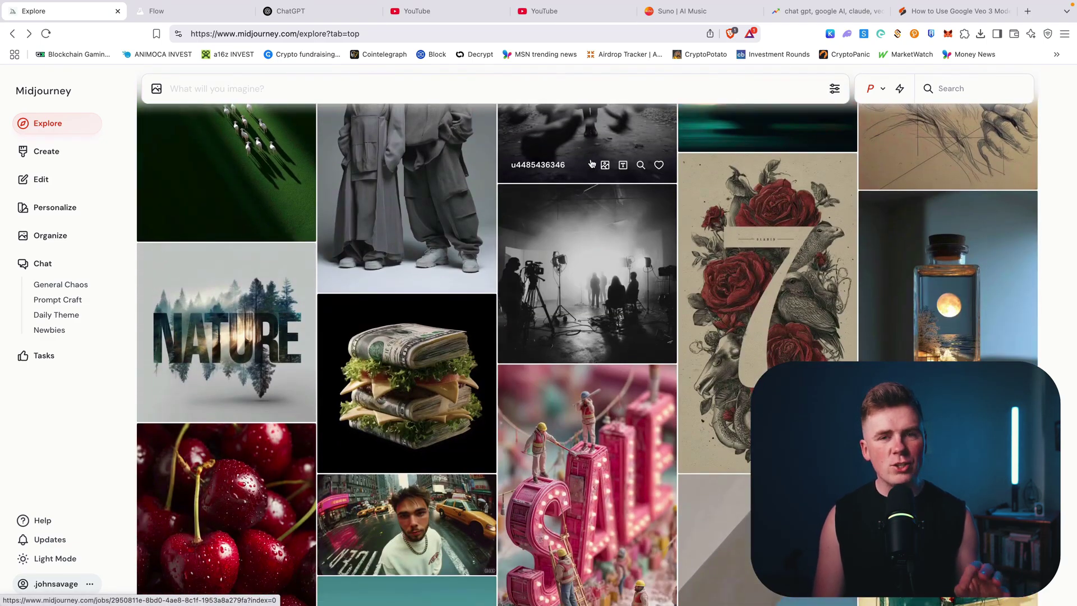
pyautogui.scroll(-6, 591, 163)
pyautogui.scroll(-9, 591, 163)
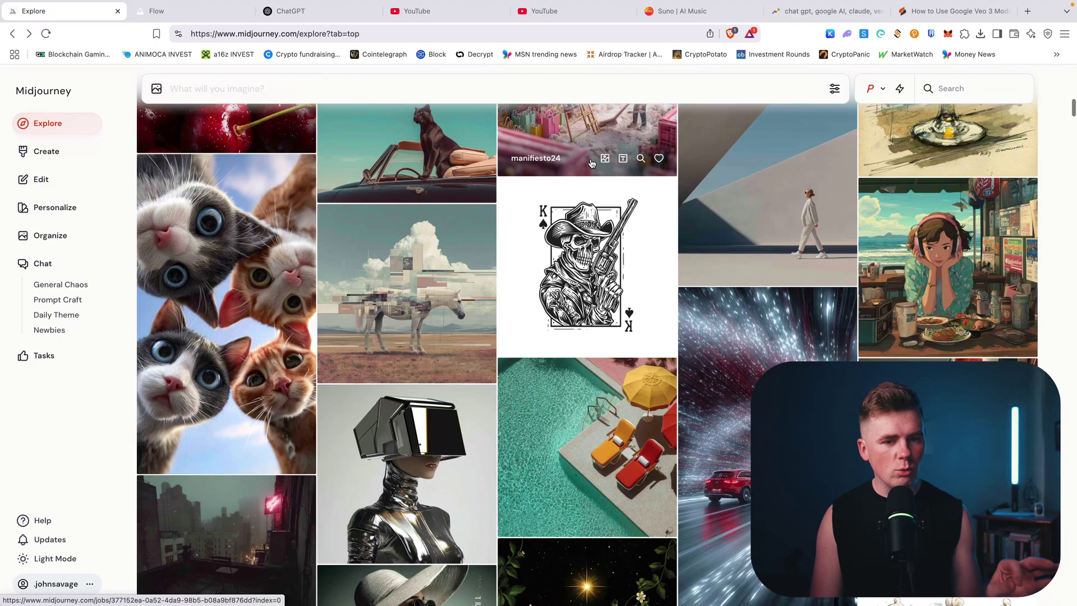
pyautogui.click(577, 309)
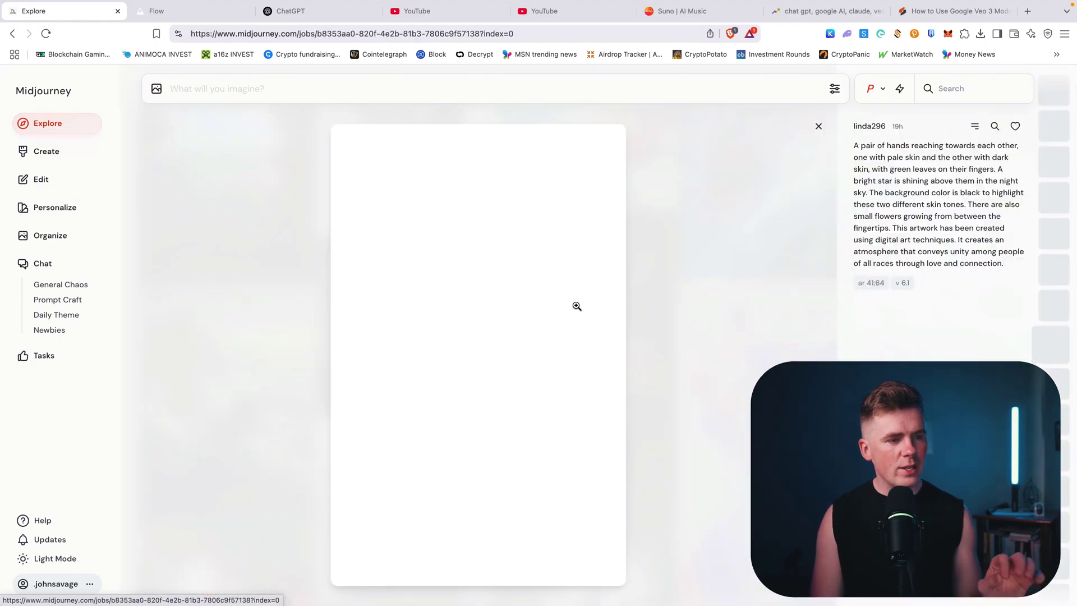
# Step: Save the full-size hands image as 'hands' and go back to ChatGPT
pyautogui.rightClick(576, 306)
pyautogui.click(461, 314)
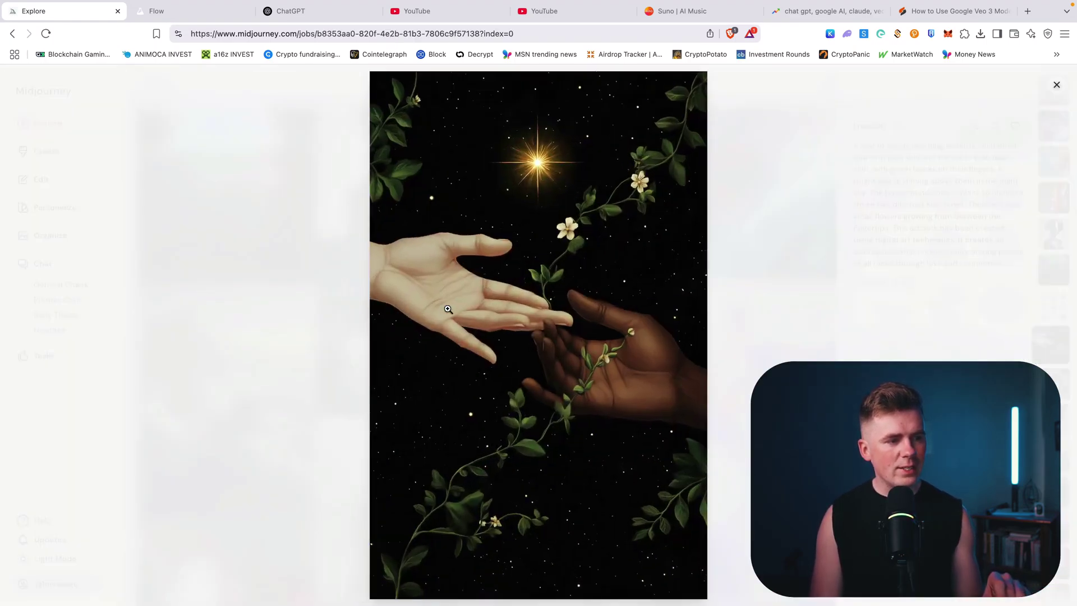
pyautogui.rightClick(507, 342)
pyautogui.click(524, 374)
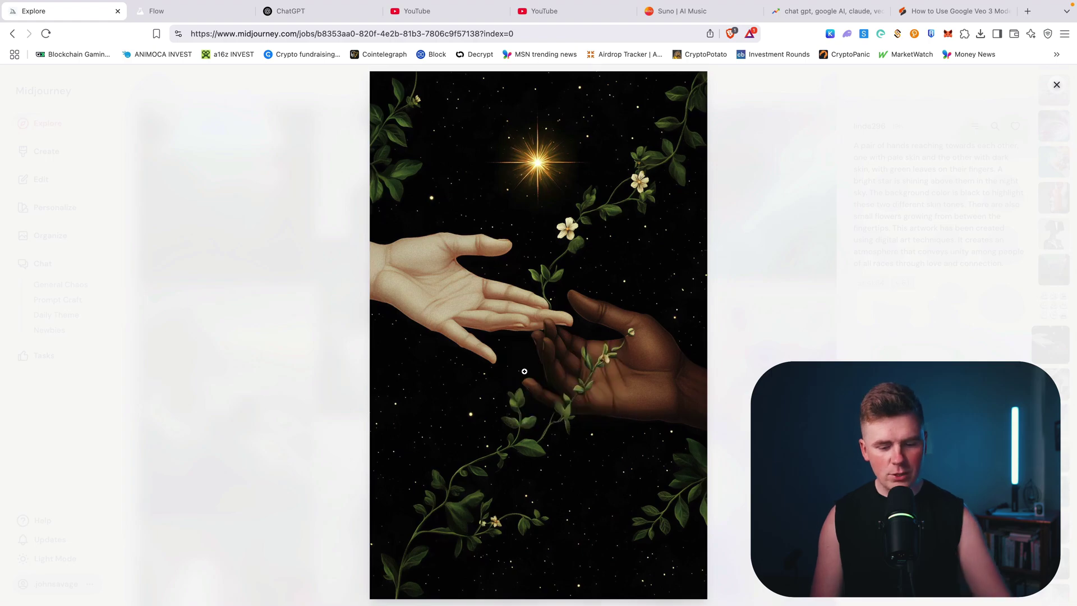
pyautogui.write('hands')
pyautogui.press('Return')
pyautogui.click(295, 12)
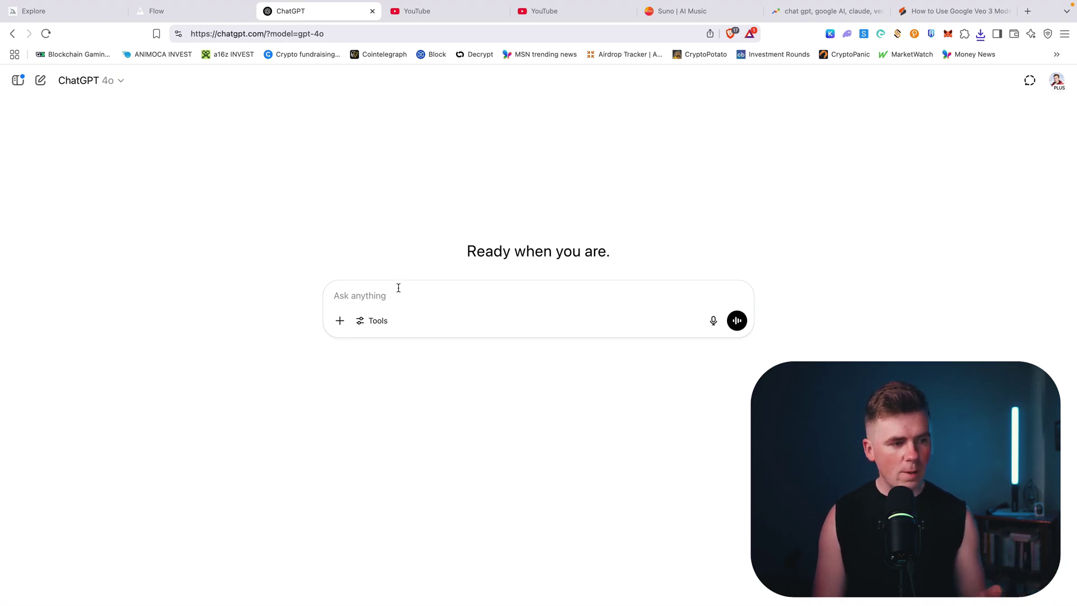
# Step: Attach hands.png and paste a request for a detailed recreation prompt plus negative prompt
pyautogui.click(336, 326)
pyautogui.click(352, 347)
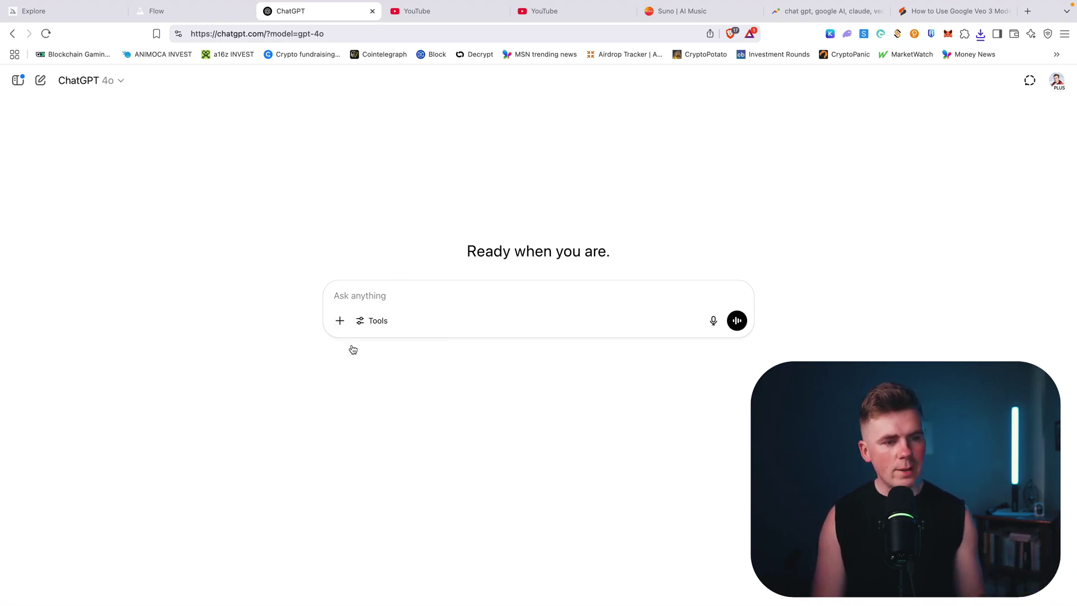
pyautogui.doubleClick(419, 272)
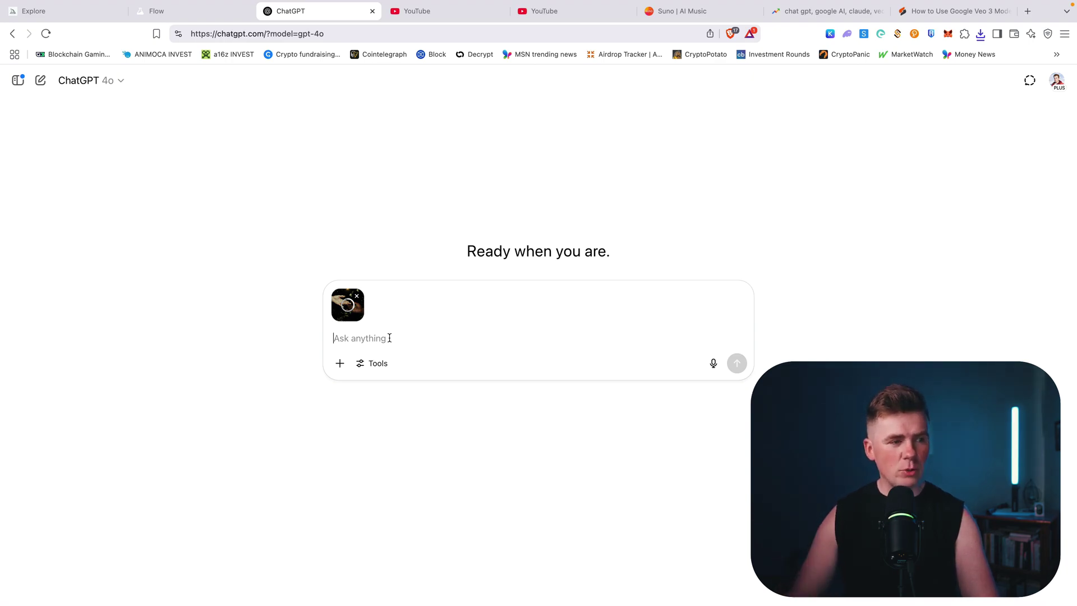
pyautogui.write("Act like an expert graphic designer. Give me the most detailed prompt for this image so I can recreate it on Chat GPT image generator. Don't limit the prompt length, also give me negative prompt so it makes it as precise as possible.")
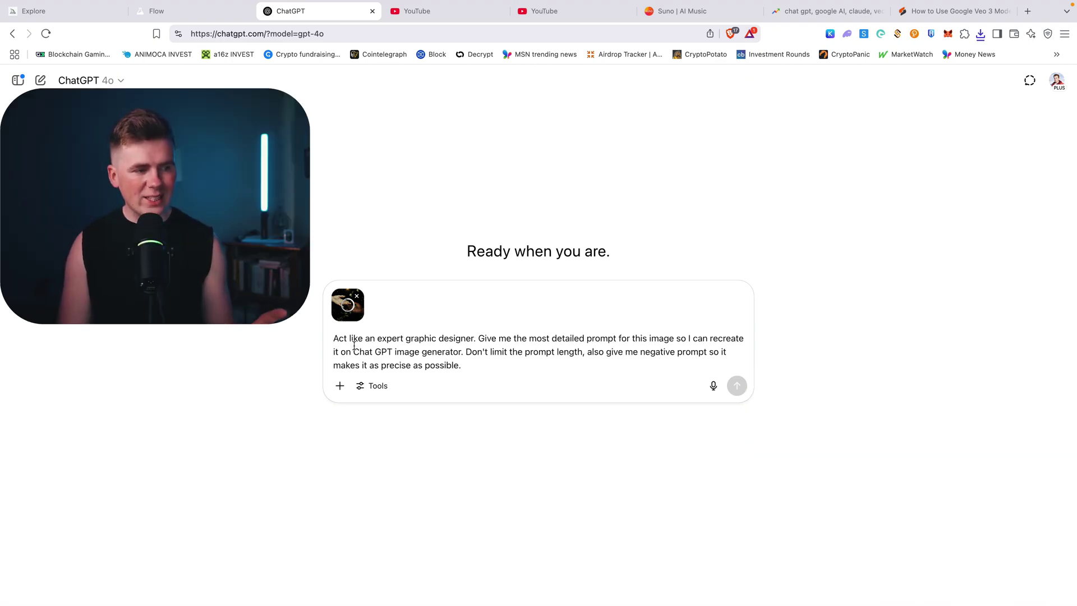
pyautogui.scroll(5, 570, 303)
pyautogui.scroll(-2, 547, 352)
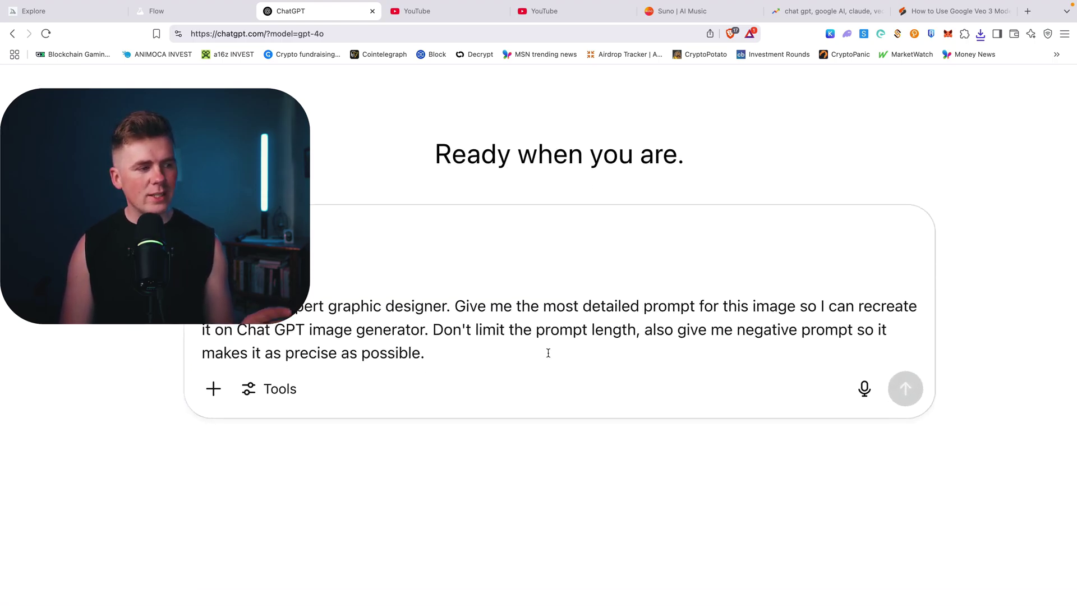
pyautogui.scroll(-1, 548, 353)
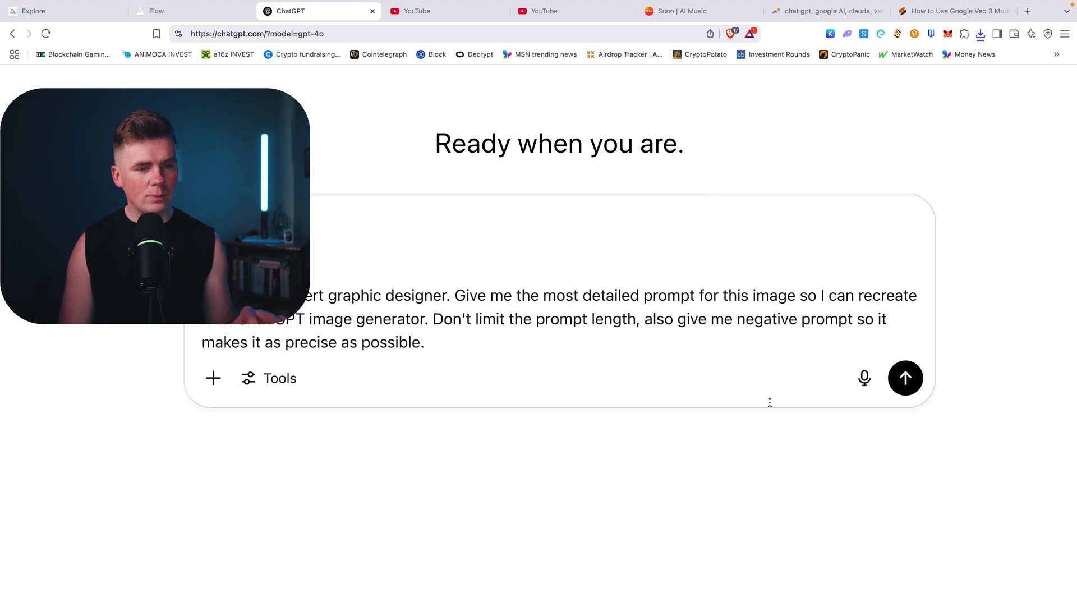
# Step: Send the image with the prompt request and glance at the Midjourney original for comparison
pyautogui.click(905, 376)
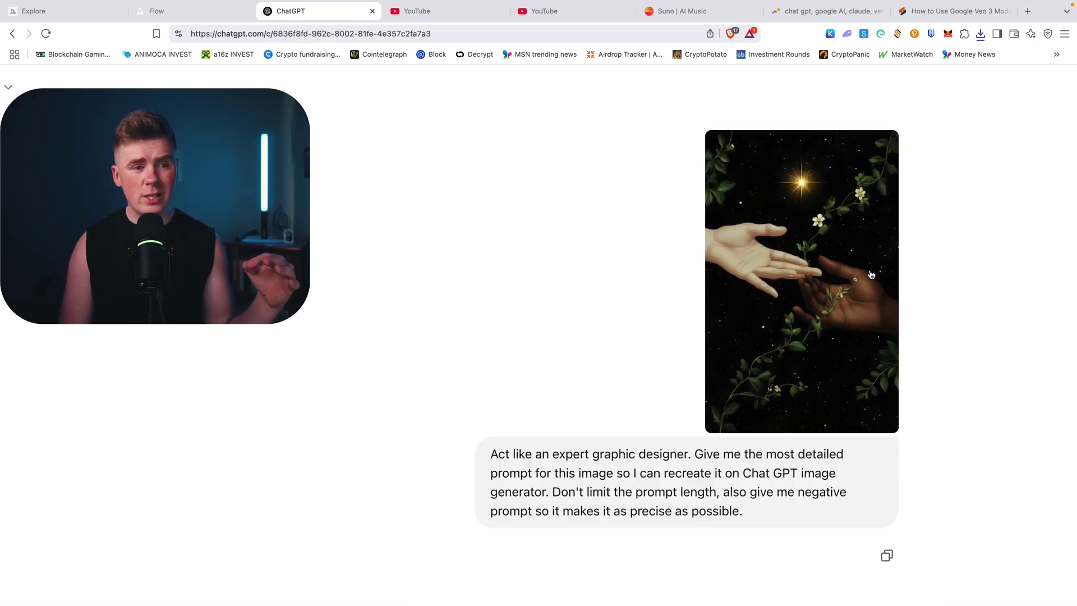
pyautogui.click(33, 12)
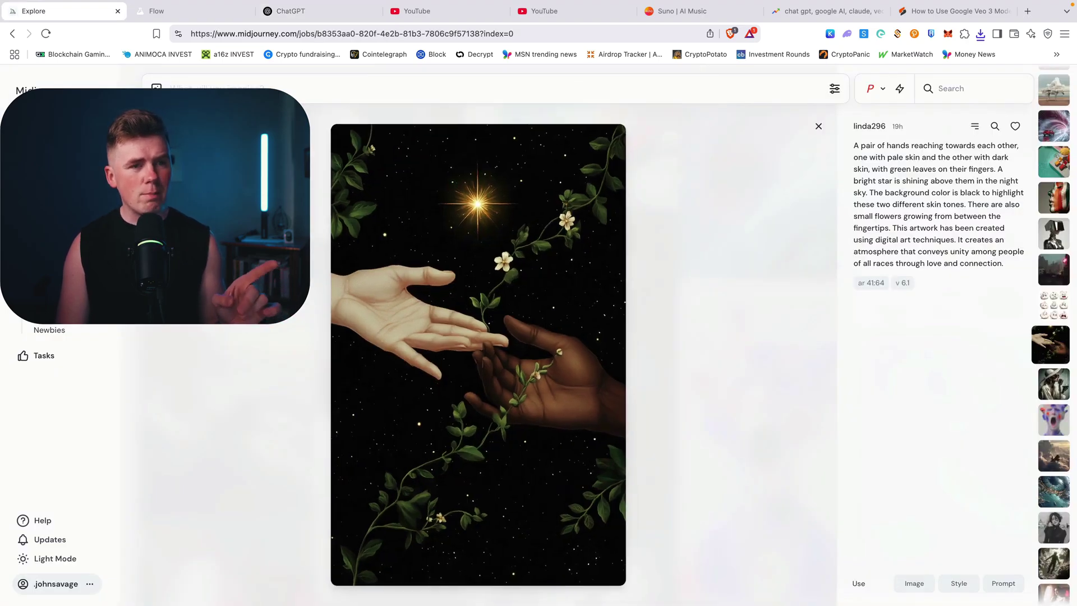
pyautogui.click(289, 12)
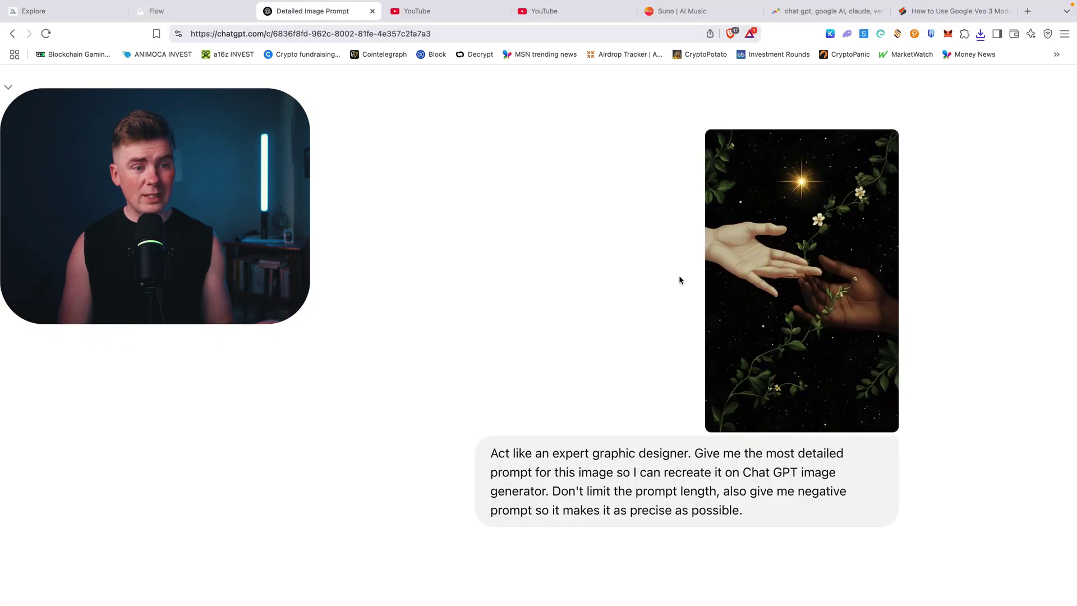
# Step: Scroll through ChatGPT's reply containing the detailed recreation prompt
pyautogui.scroll(-2, 896, 284)
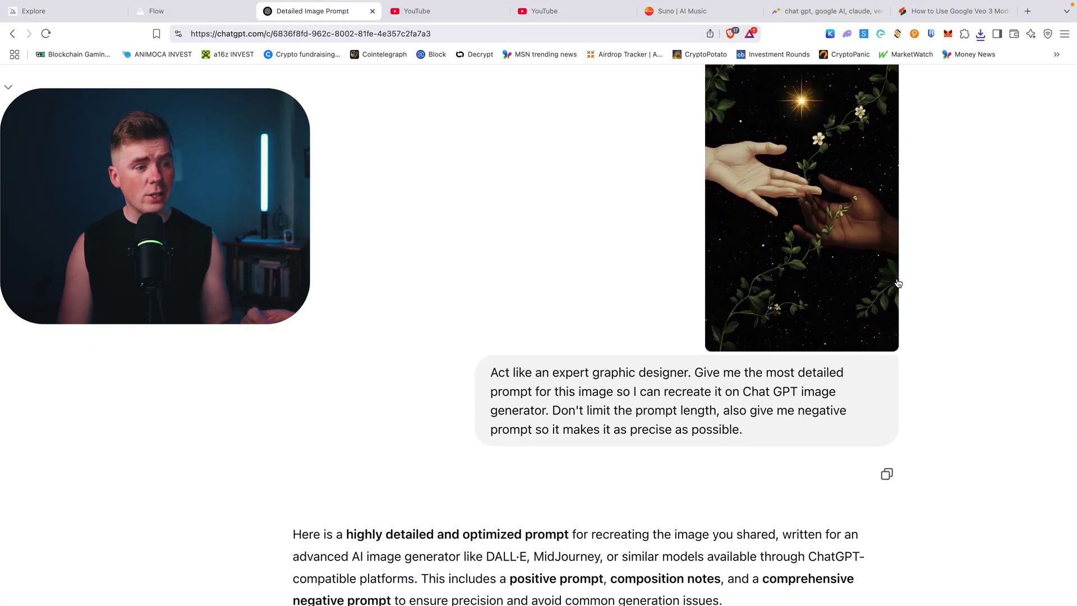
pyautogui.scroll(-4, 897, 284)
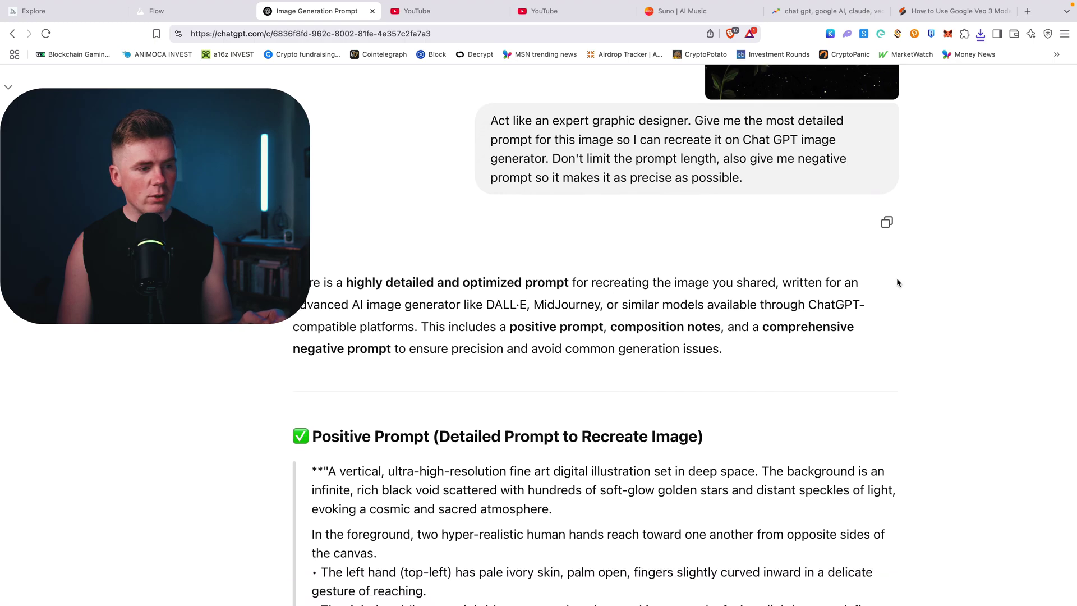
pyautogui.scroll(-5, 896, 282)
pyautogui.scroll(10, 896, 282)
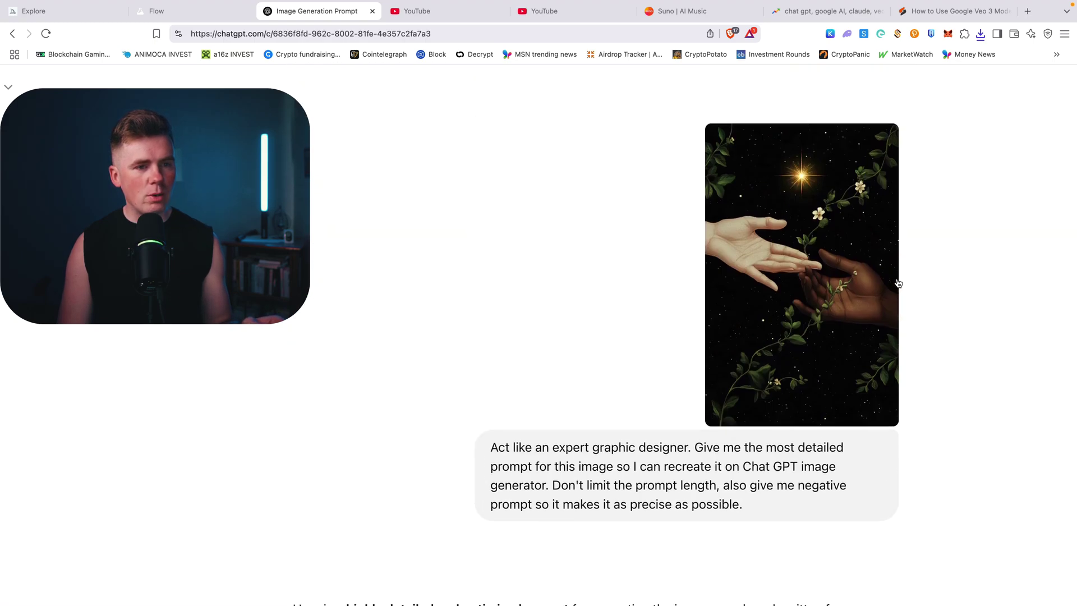
pyautogui.keyDown('ctrl'); pyautogui.scroll(5, 849, 473); pyautogui.keyUp('ctrl')
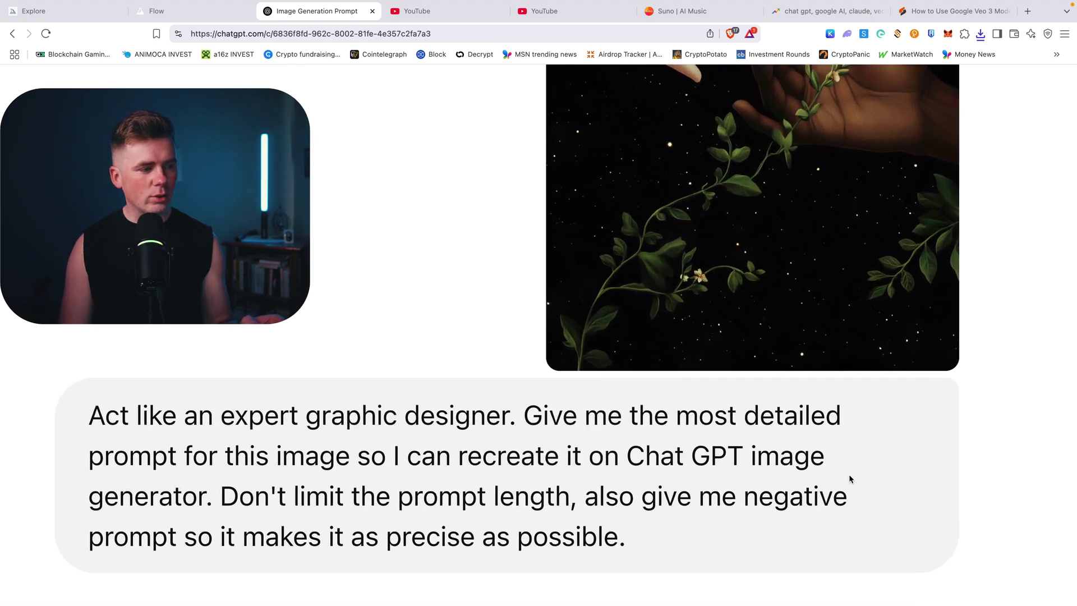
pyautogui.hscroll(-1, 849, 477)
pyautogui.scroll(-2, 849, 474)
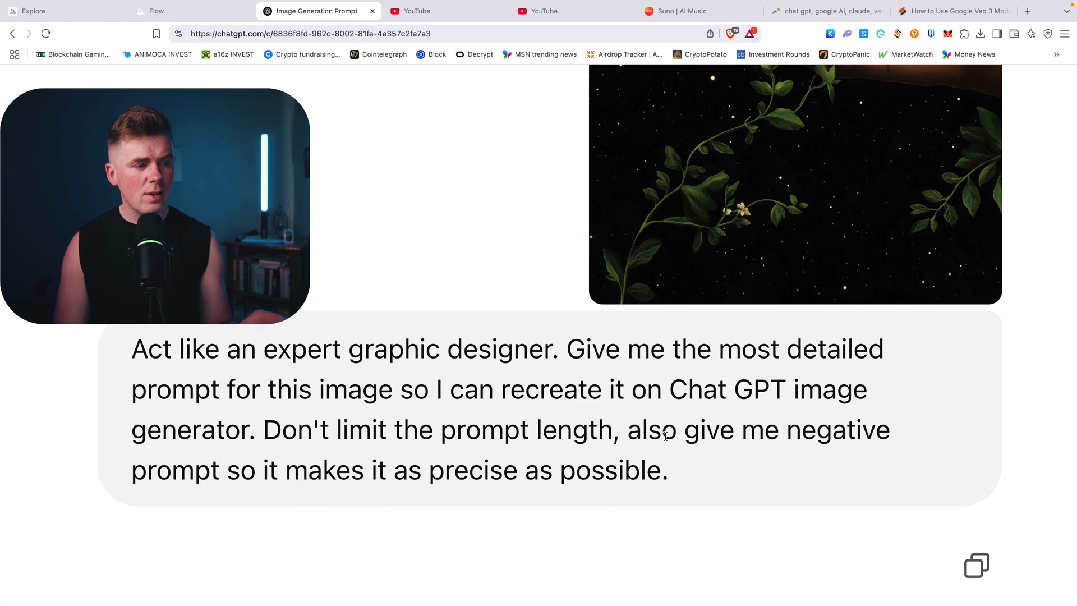
# Step: Copy the positive prompt into a new message prefixed with 'create an image:'
pyautogui.scroll(-3, 665, 435)
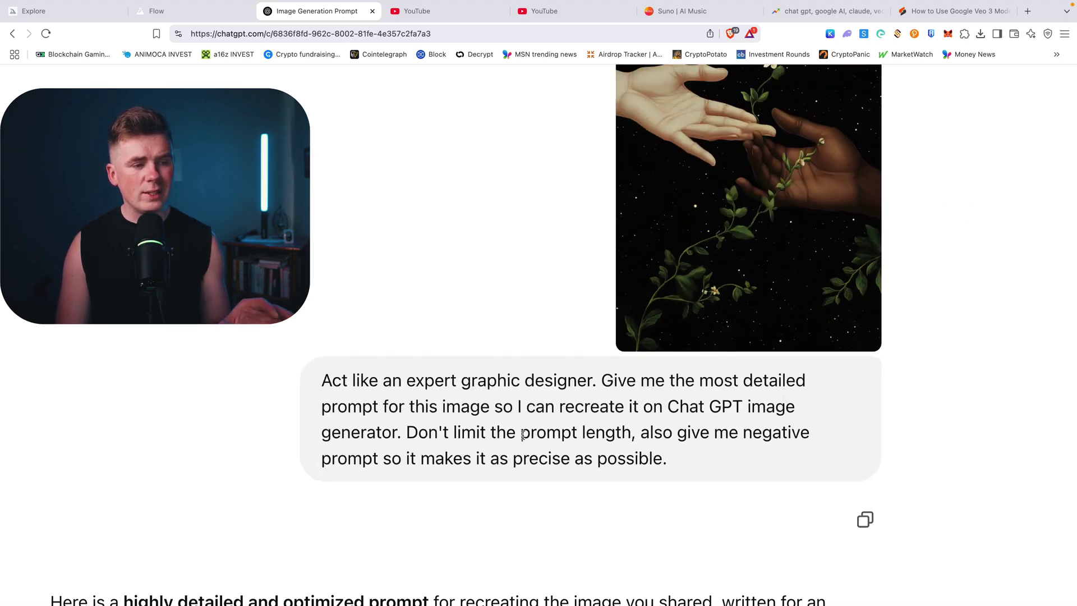
pyautogui.scroll(-3, 522, 434)
pyautogui.scroll(-10, 523, 434)
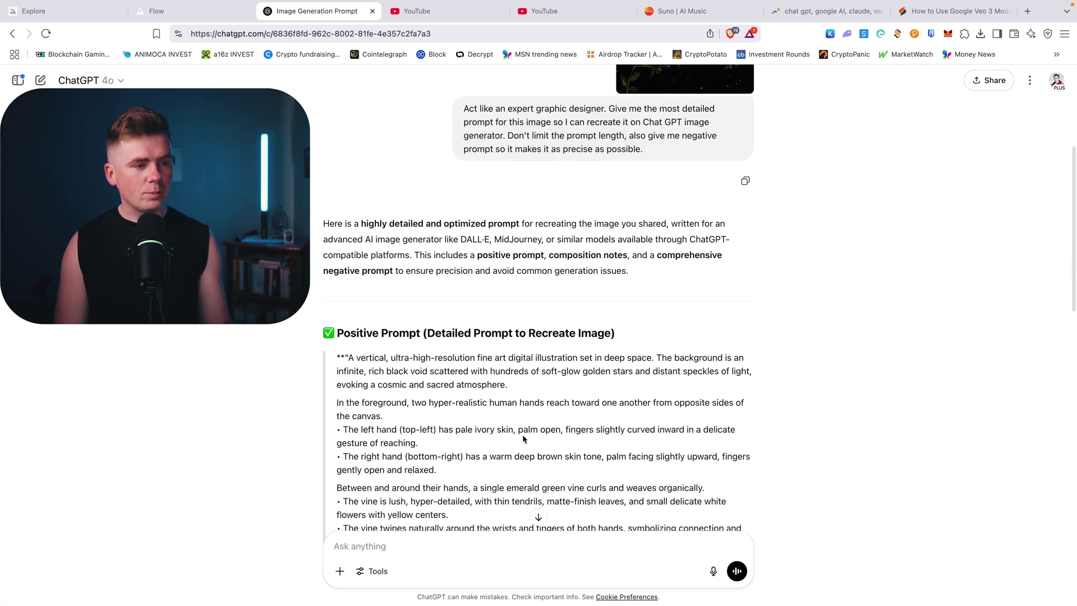
pyautogui.scroll(-2, 523, 434)
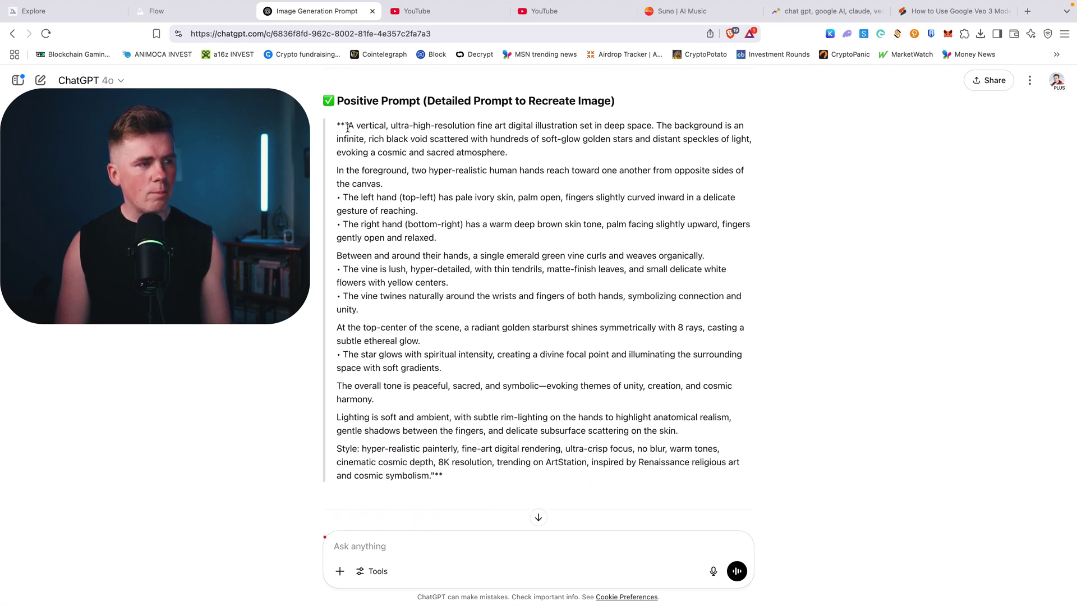
pyautogui.moveTo(347, 127); pyautogui.dragTo(663, 470)
pyautogui.scroll(-2, 663, 470)
pyautogui.press('super+c')
pyautogui.click(519, 539)
pyautogui.press('super+v')
pyautogui.press('super+Up')
pyautogui.write('create a')
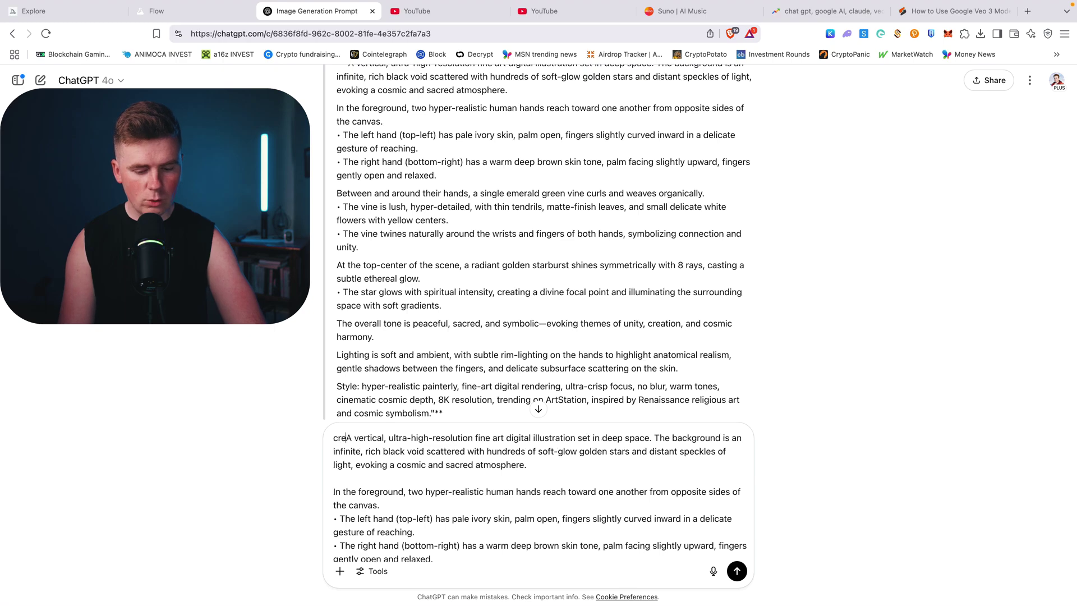
pyautogui.write('n image:')
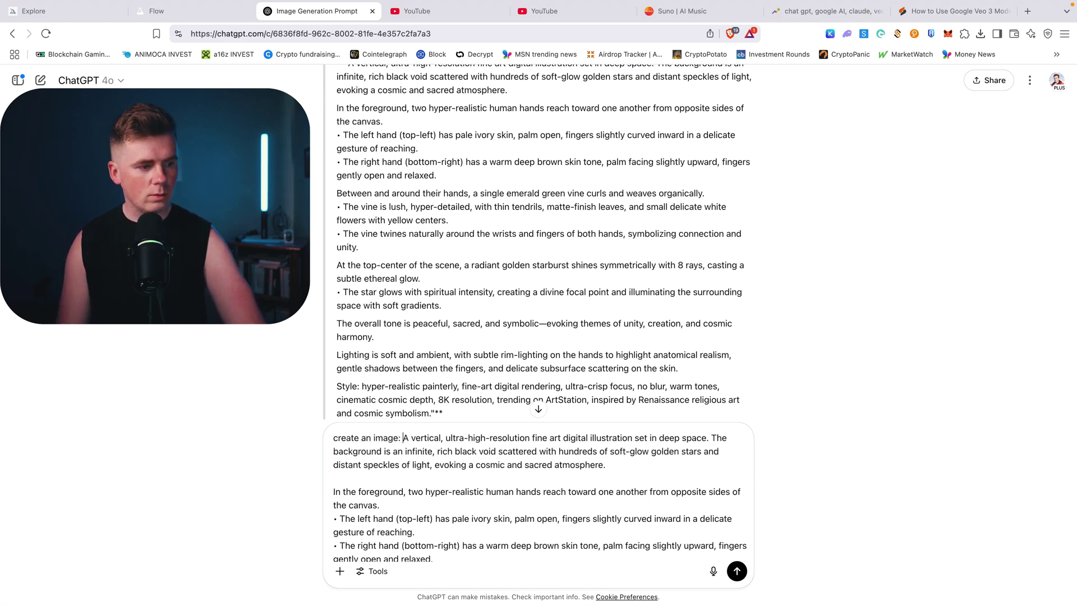
# Step: Append the Negative Prompt section to the end of the message and send it
pyautogui.scroll(-10, 343, 483)
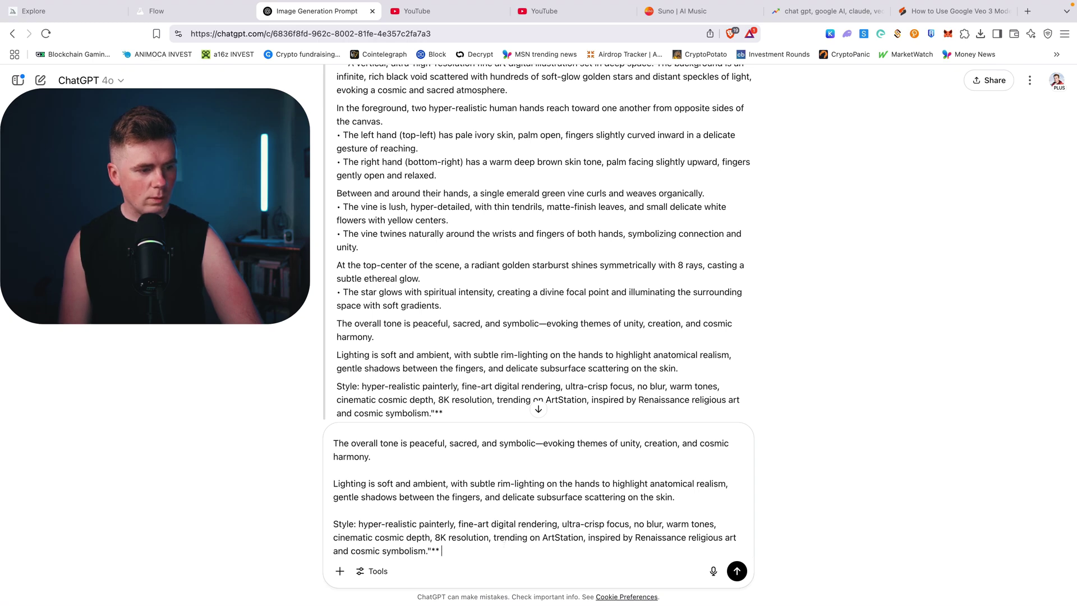
pyautogui.scroll(5, 398, 303)
pyautogui.scroll(-12, 393, 281)
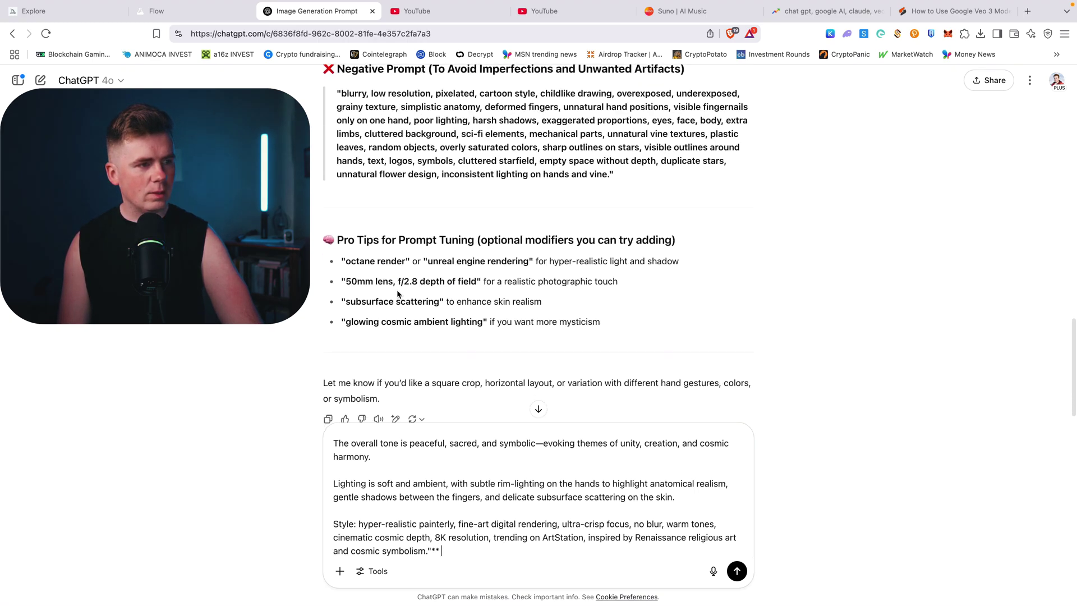
pyautogui.moveTo(337, 109); pyautogui.dragTo(657, 223)
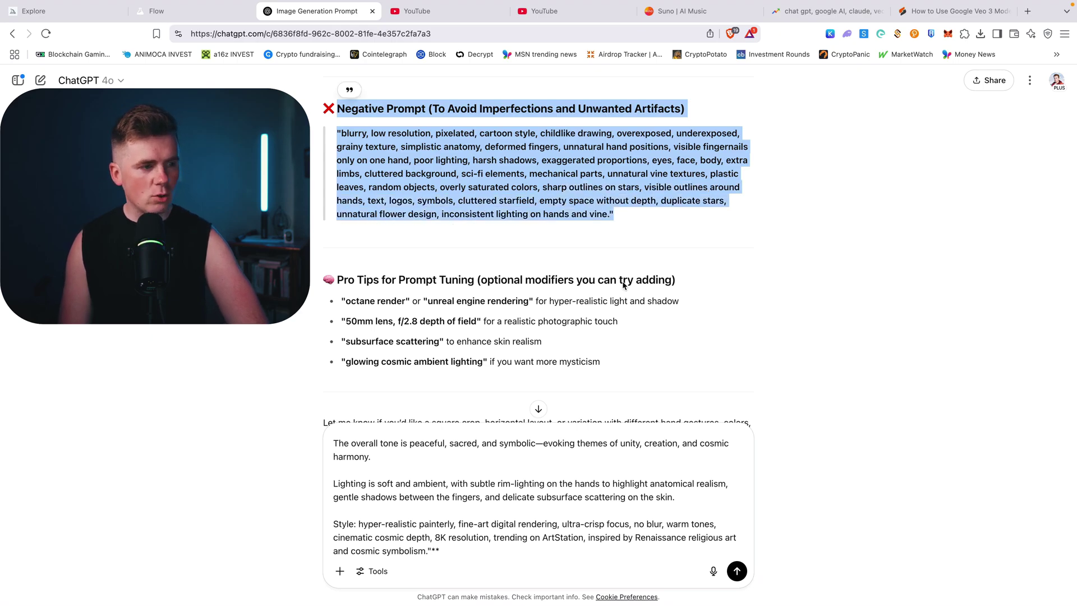
pyautogui.click(490, 549)
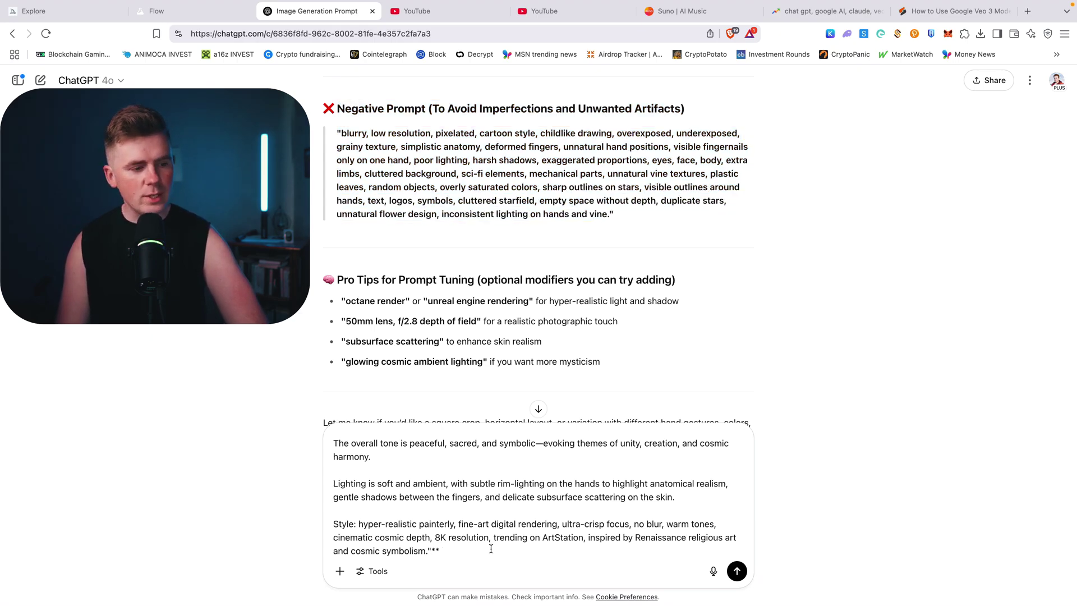
pyautogui.press('super+v')
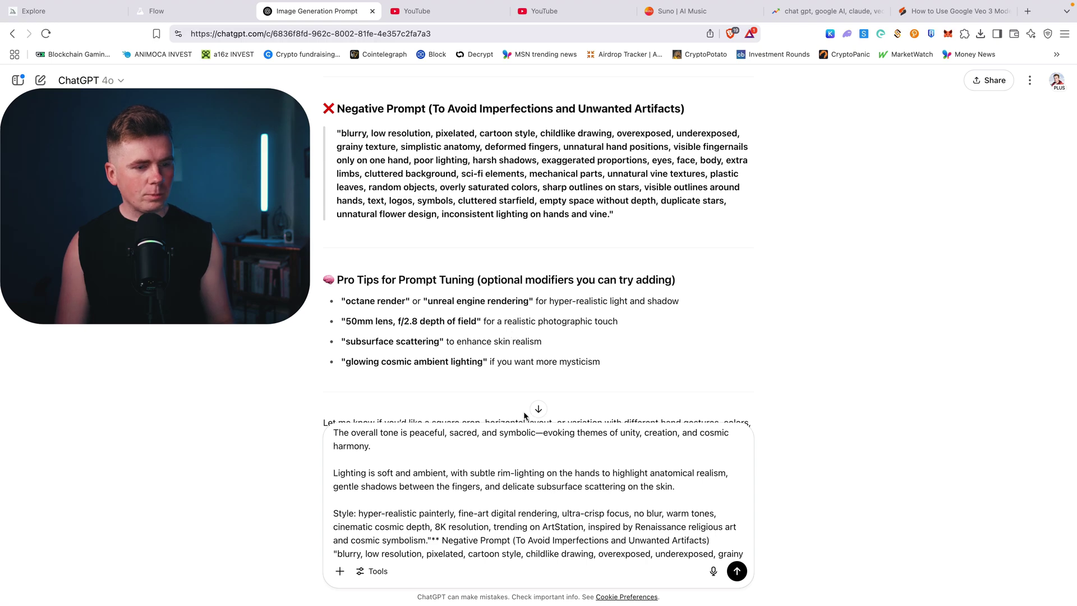
pyautogui.press('Return')
# Step: Scroll through the sent prompt as the image generation reaches 'Getting started'
pyautogui.scroll(10, 324, 293)
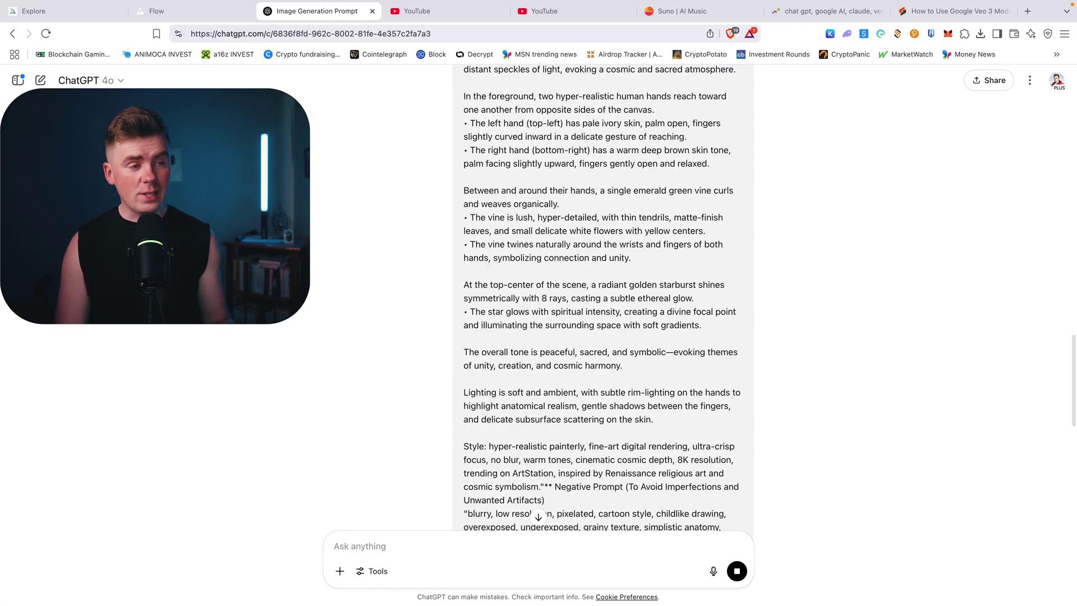
pyautogui.scroll(-10, 539, 303)
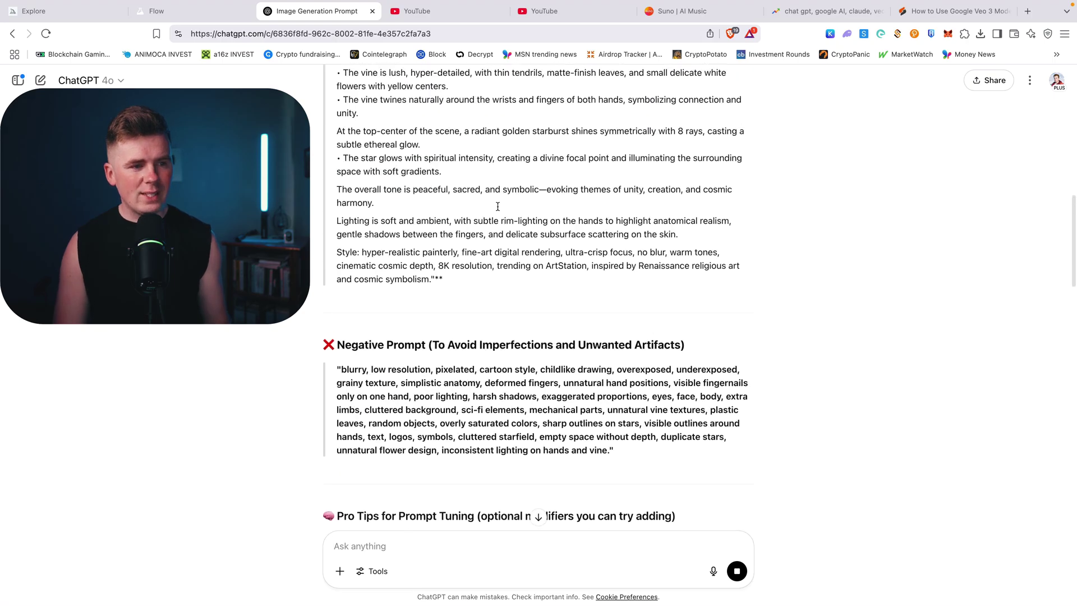
pyautogui.scroll(5, 498, 207)
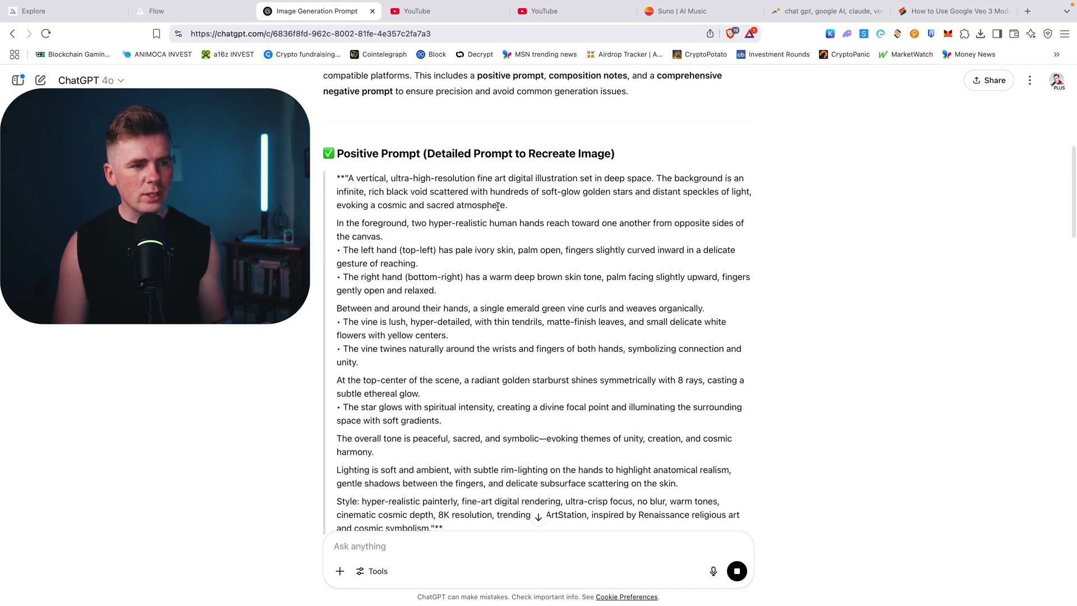
pyautogui.scroll(-1, 497, 209)
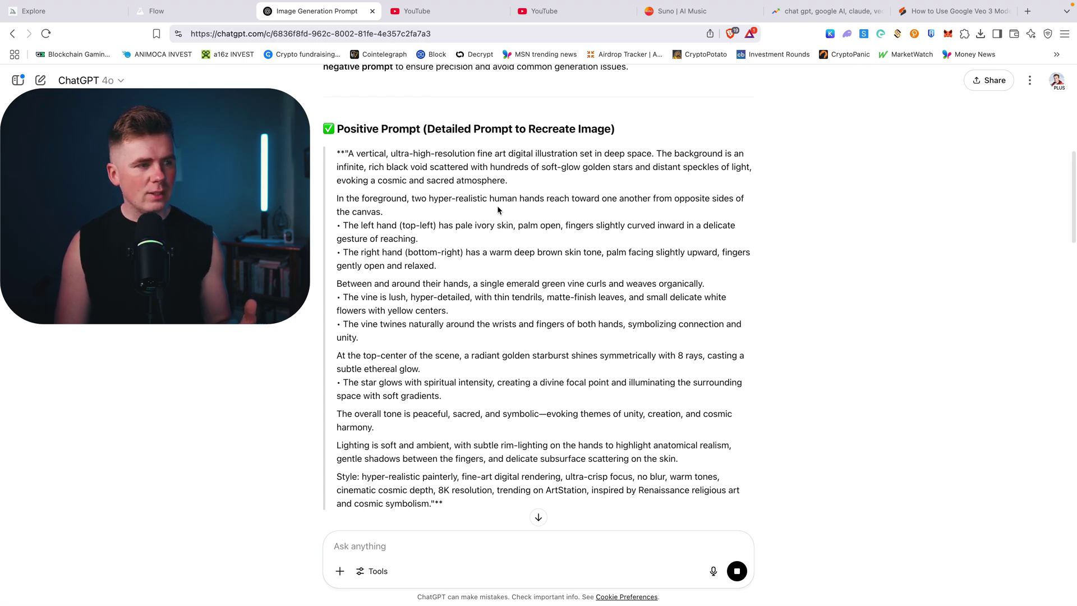
pyautogui.scroll(-1, 497, 209)
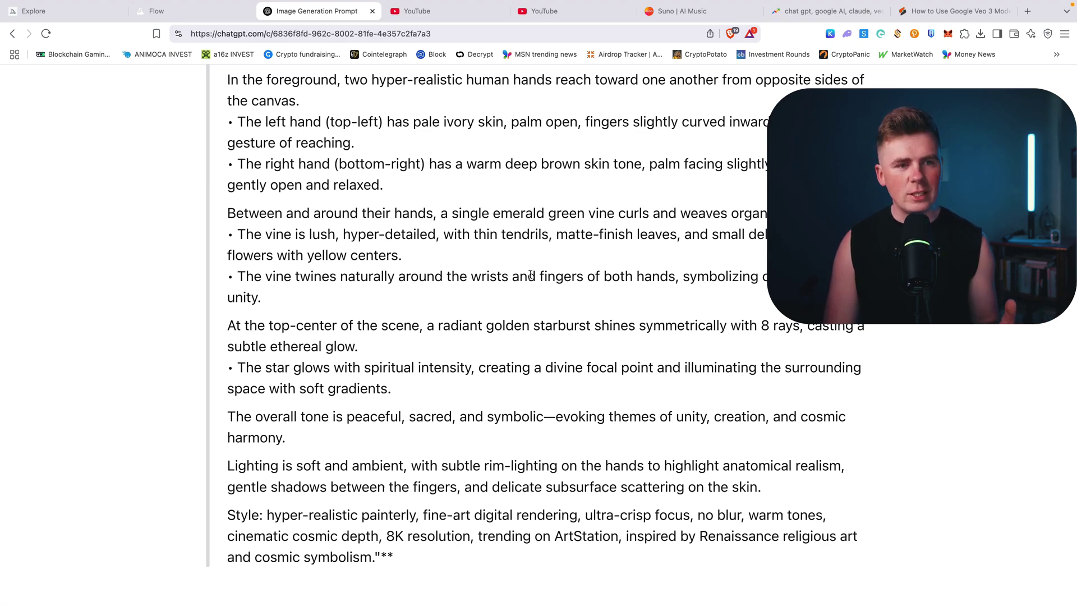
pyautogui.scroll(3, 530, 274)
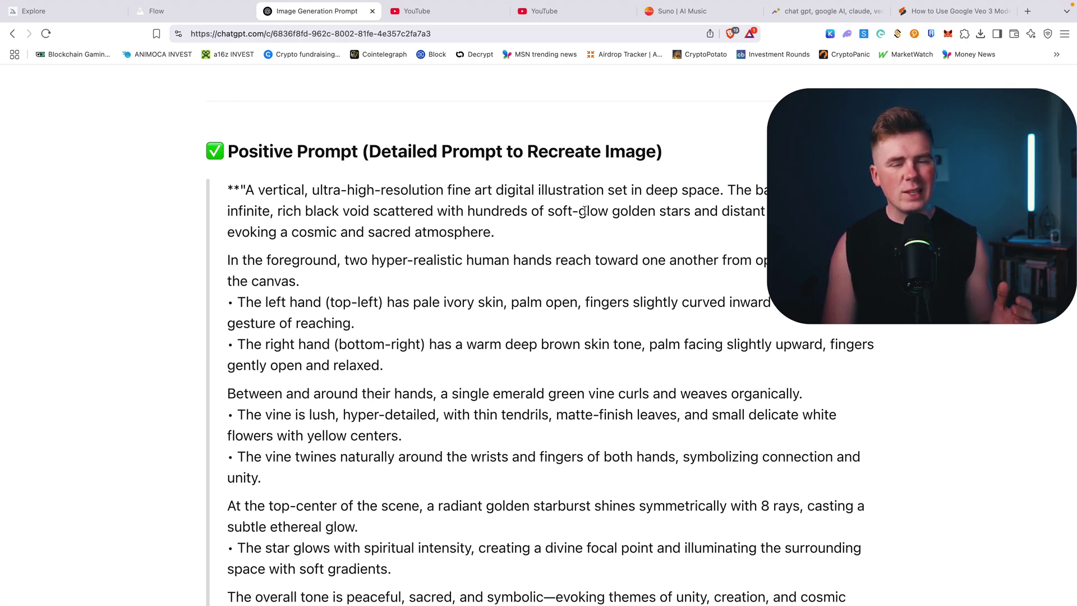
pyautogui.scroll(-5, 583, 211)
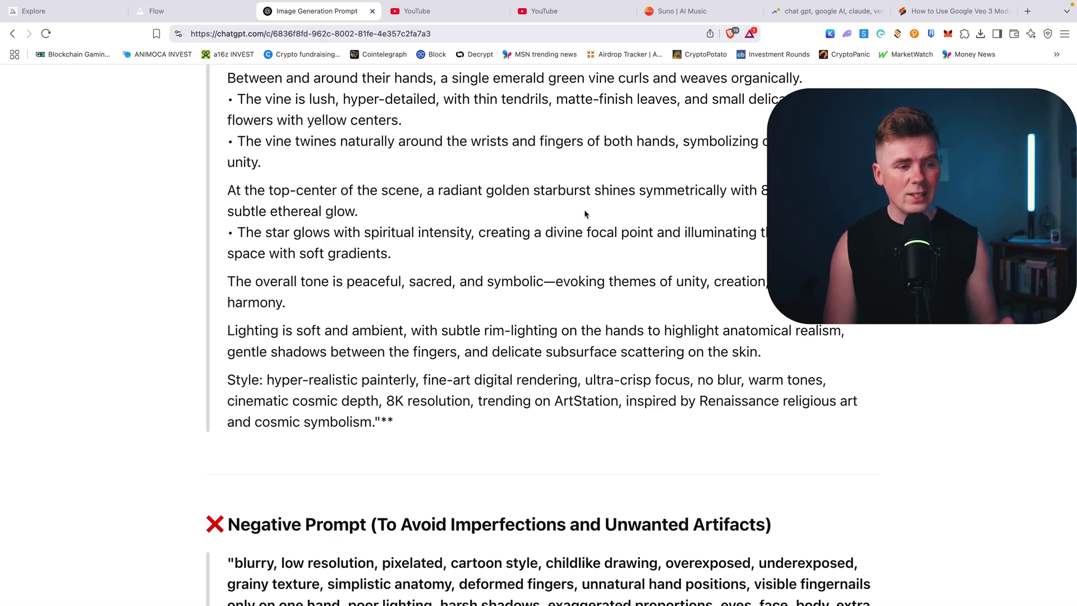
pyautogui.scroll(-8, 584, 214)
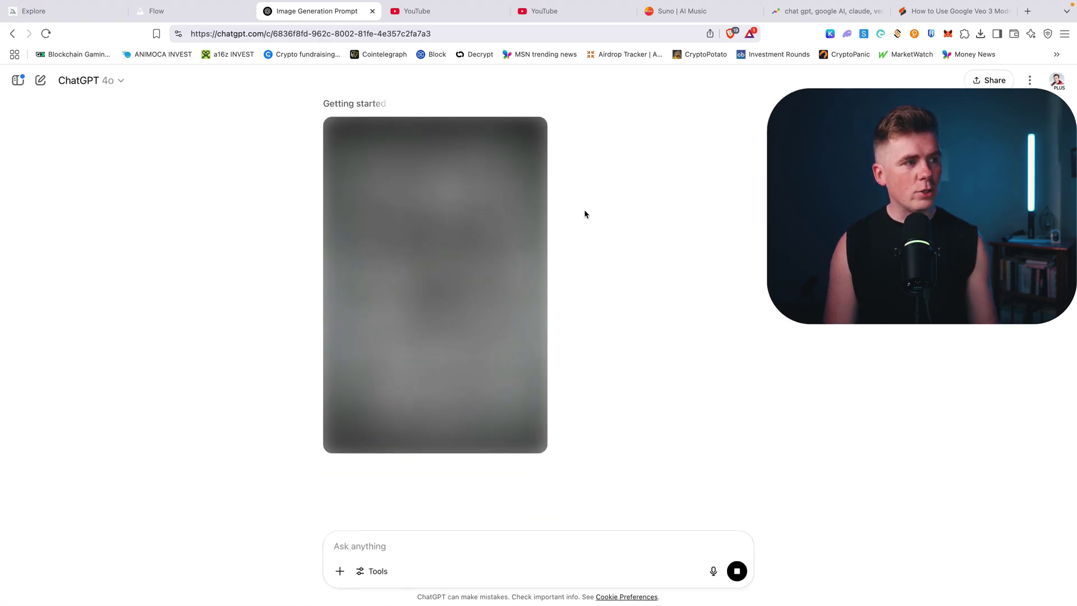
# Step: Compare the Midjourney original with ChatGPT's rendering image several times, ending on Midjourney
pyautogui.click(91, 12)
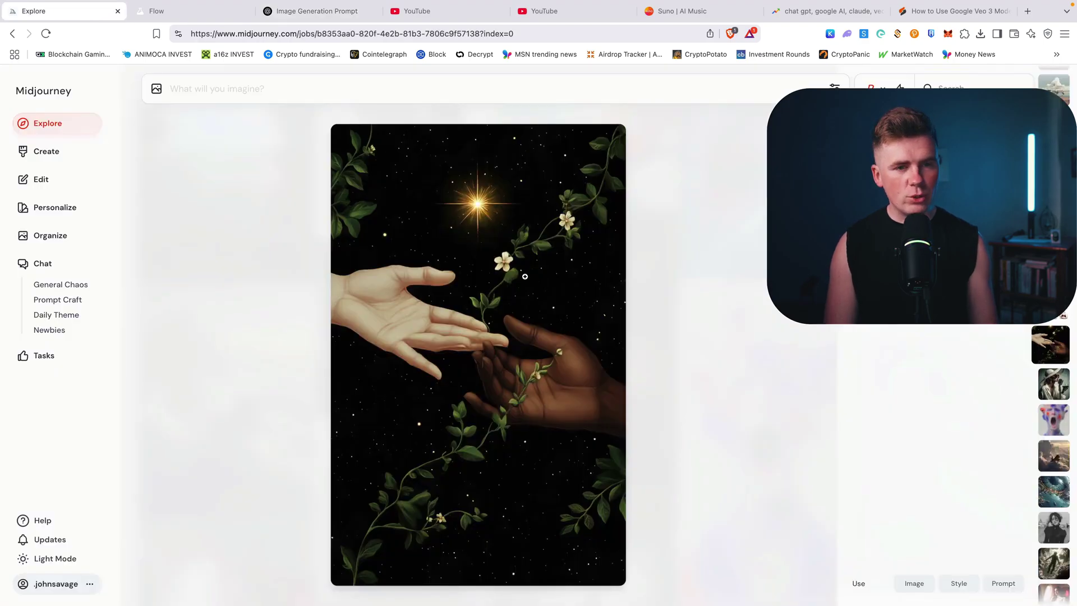
pyautogui.click(333, 12)
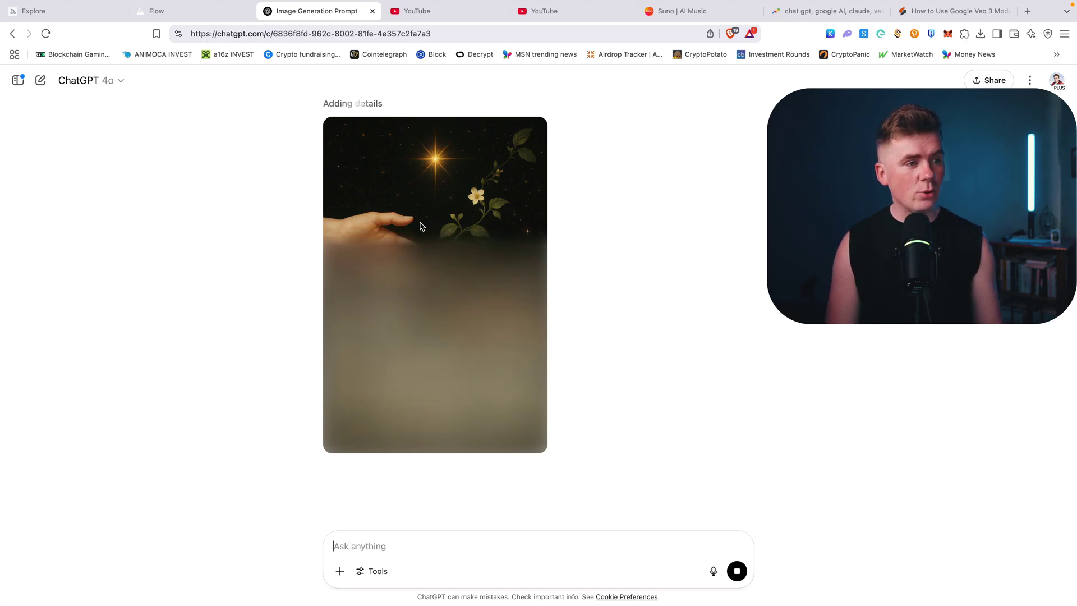
pyautogui.click(97, 18)
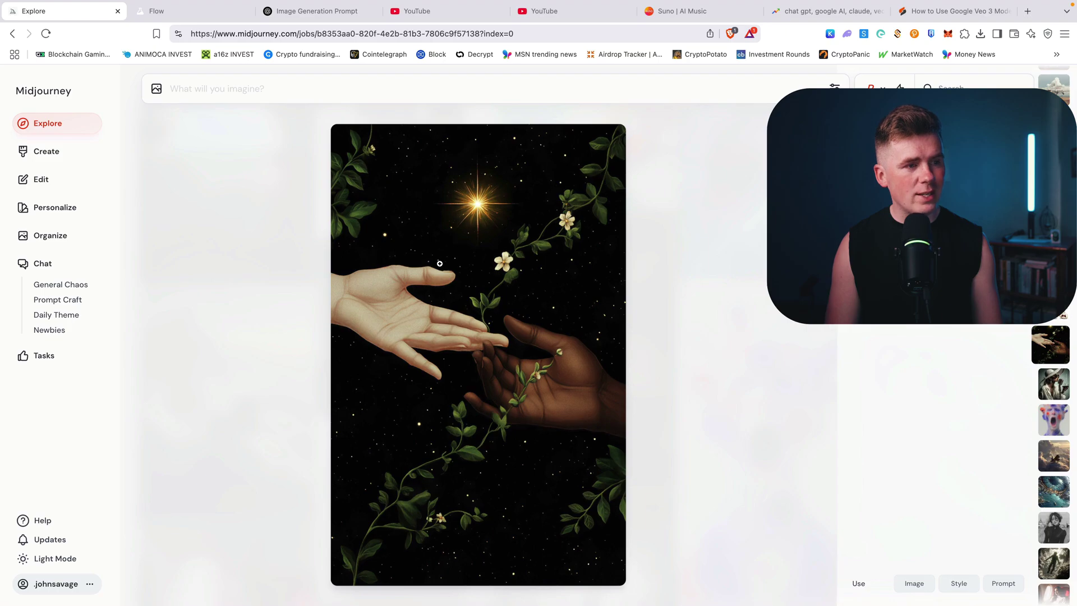
pyautogui.scroll(-1, 439, 263)
pyautogui.scroll(1, 404, 275)
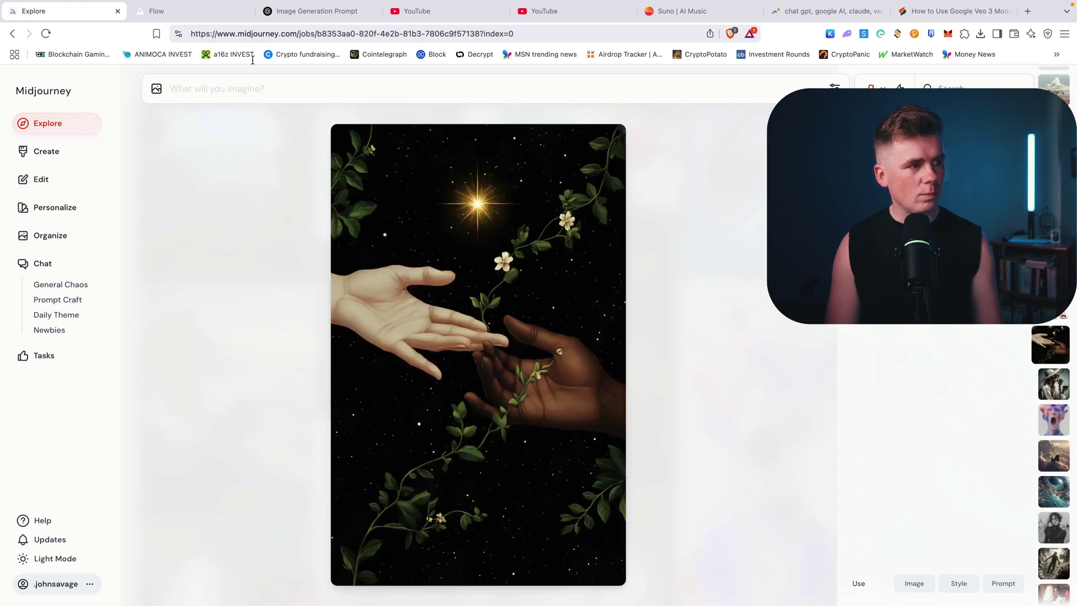
pyautogui.click(307, 15)
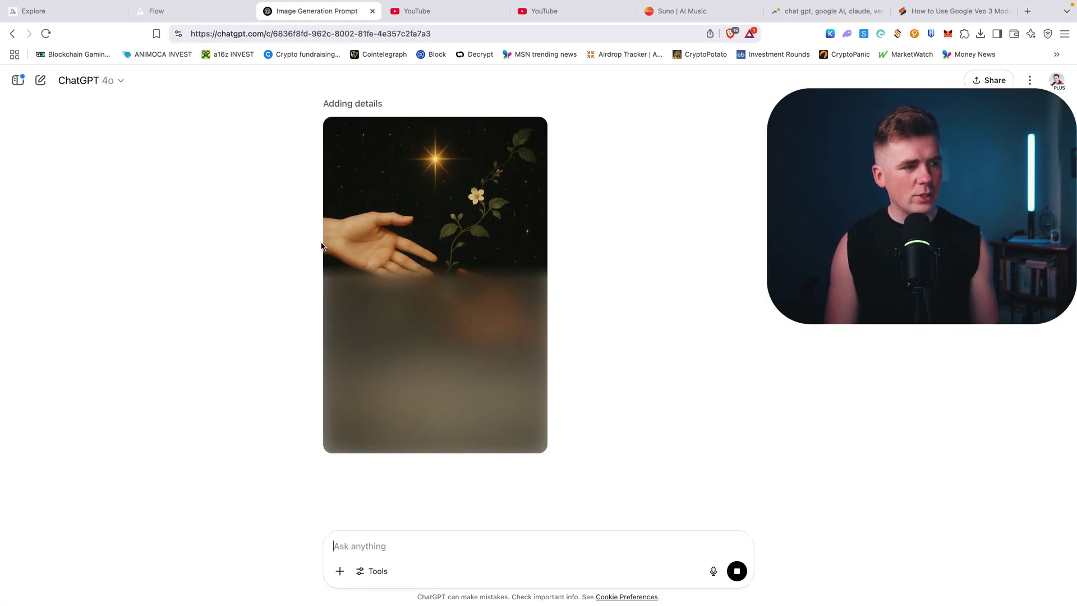
pyautogui.click(87, 18)
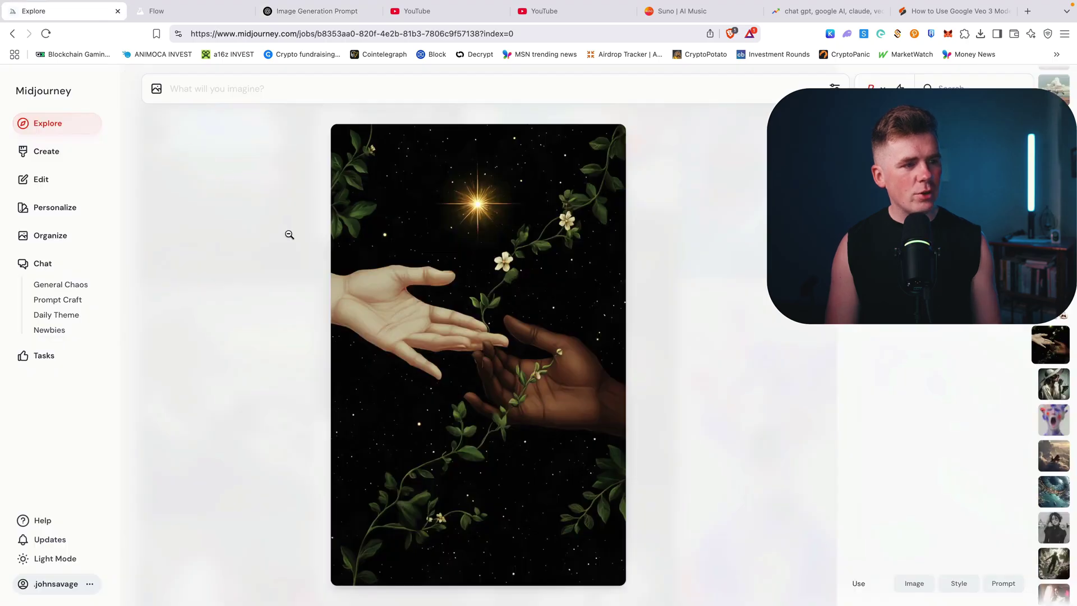
pyautogui.click(329, 13)
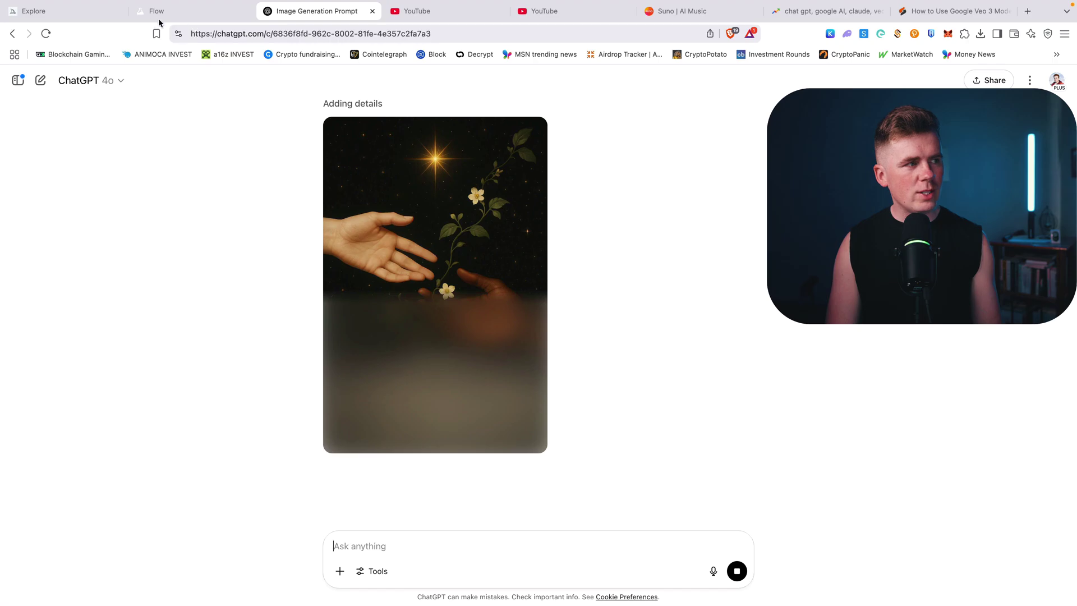
pyautogui.click(85, 16)
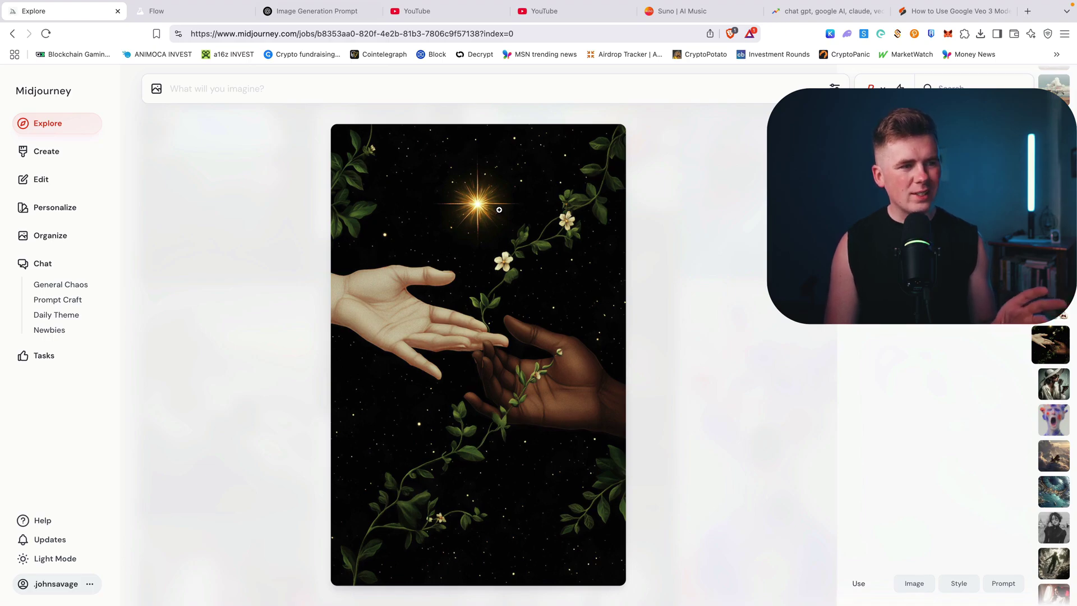
# Step: Open the finished hands, vine and golden star image in the 'Image Generation Prompt' chat and zoom in, then out
pyautogui.click(317, 7)
pyautogui.click(424, 283)
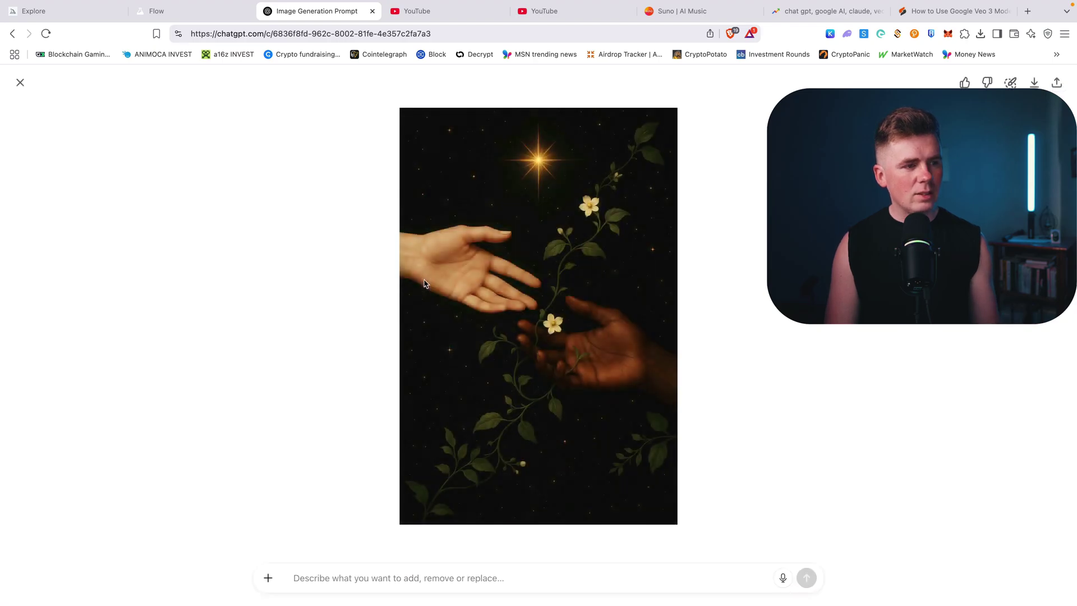
pyautogui.click(569, 317)
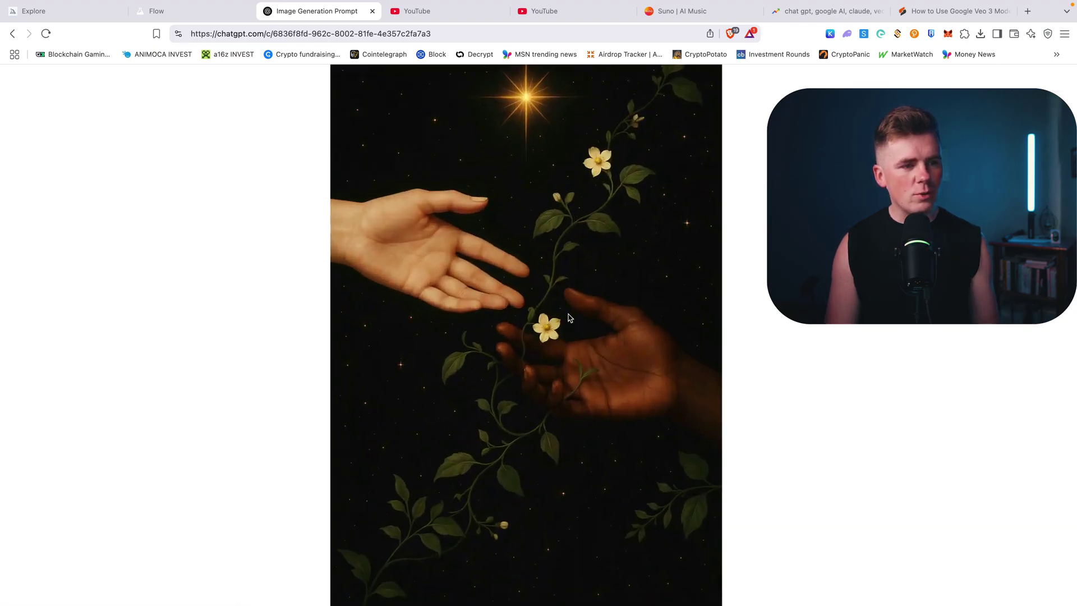
pyautogui.click(570, 317)
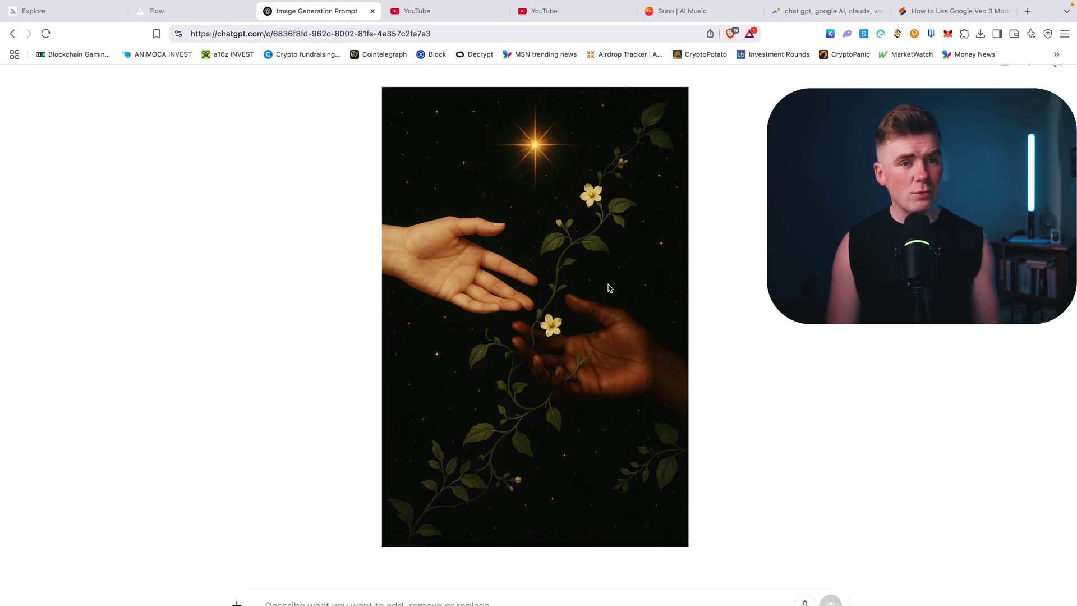
pyautogui.click(609, 288)
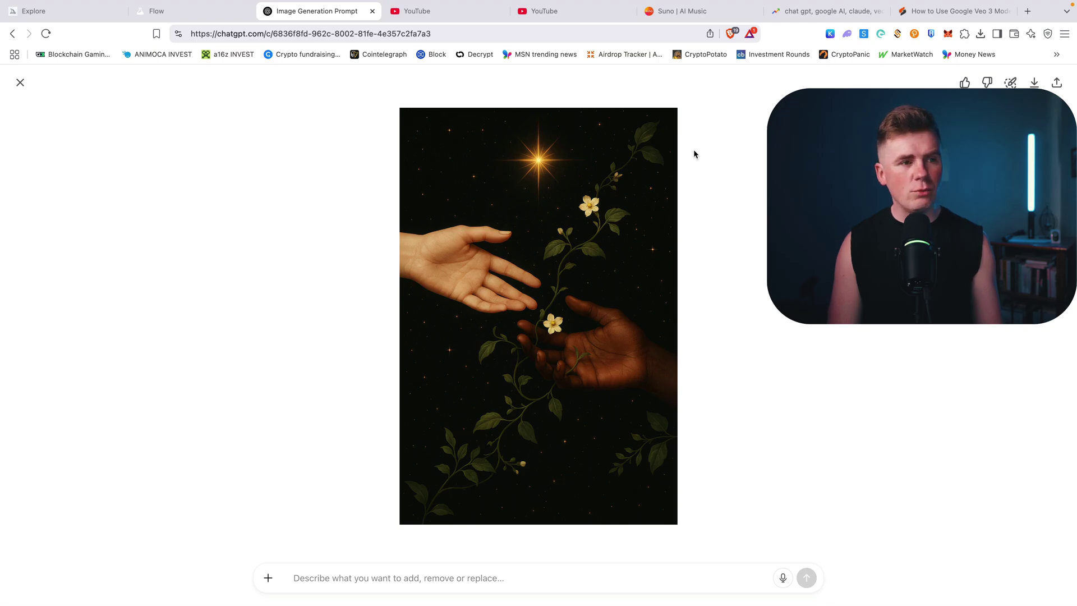
# Step: Close the image viewer and check the model list, keeping GPT-4o
pyautogui.click(20, 83)
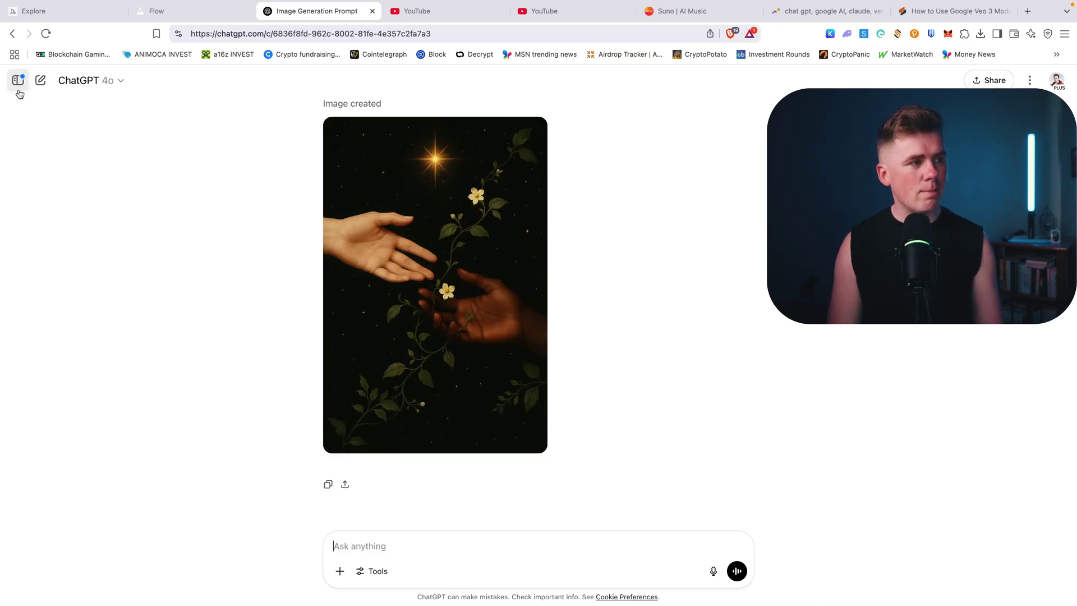
pyautogui.click(85, 82)
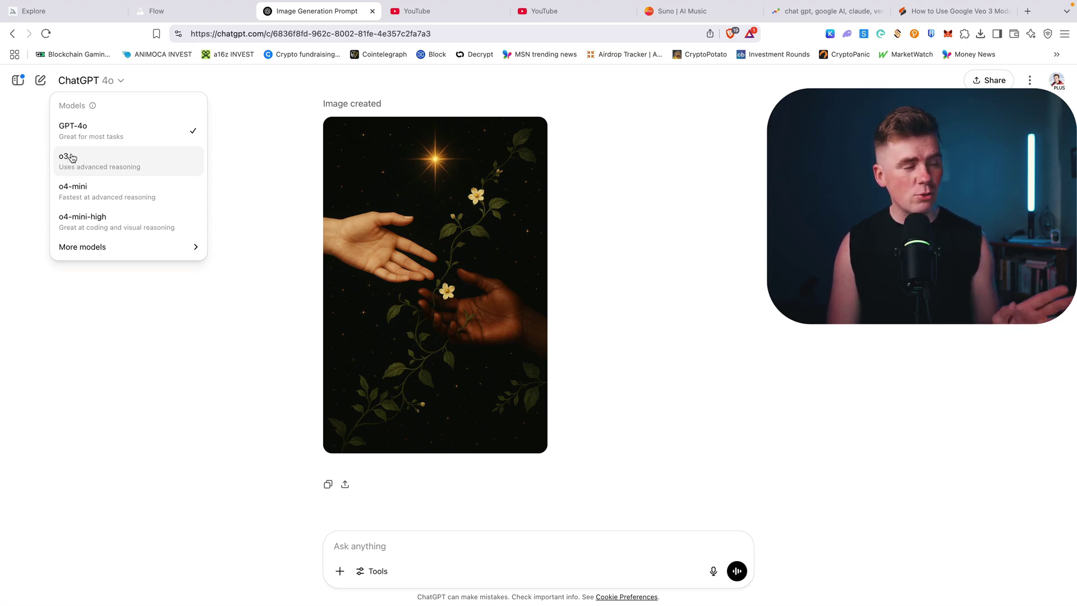
pyautogui.click(613, 170)
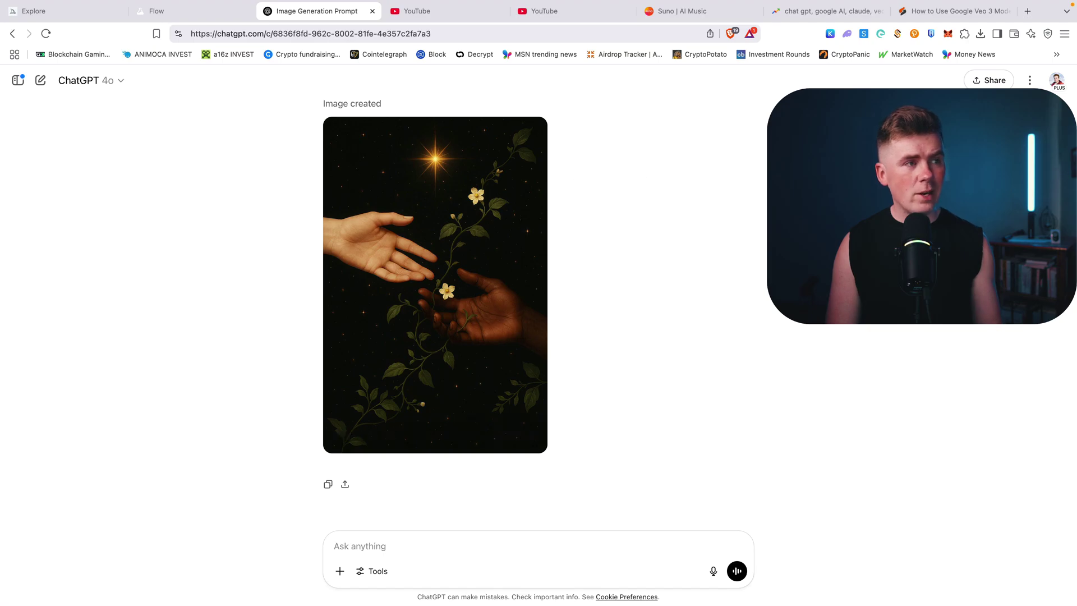
# Step: Load Sora's image explore page in a new tab, then return to ChatGPT
pyautogui.click(1027, 12)
pyautogui.write('sor')
pyautogui.press('Return')
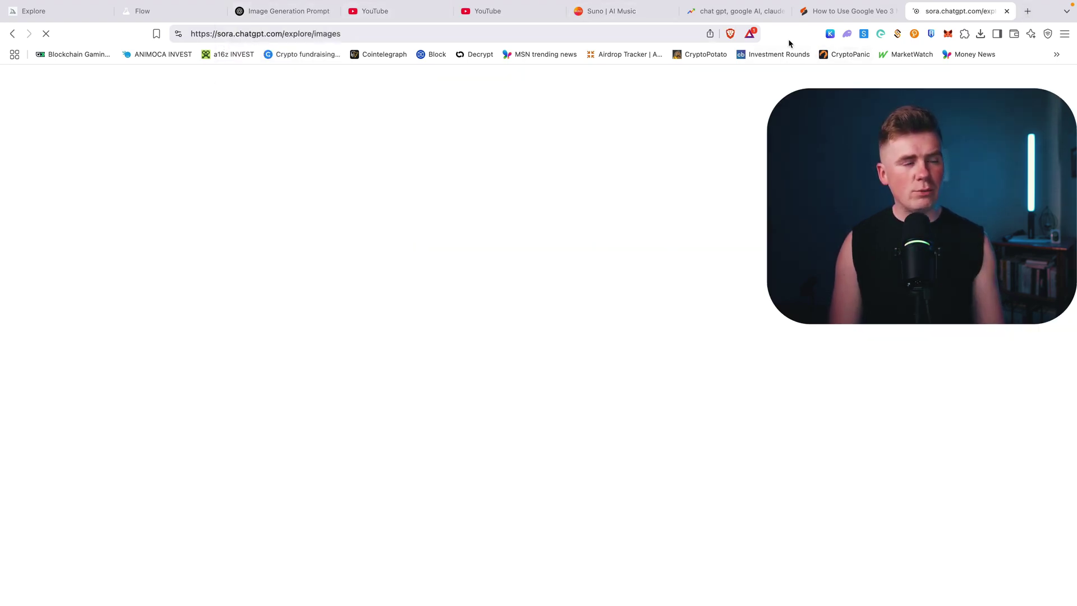
pyautogui.click(279, 21)
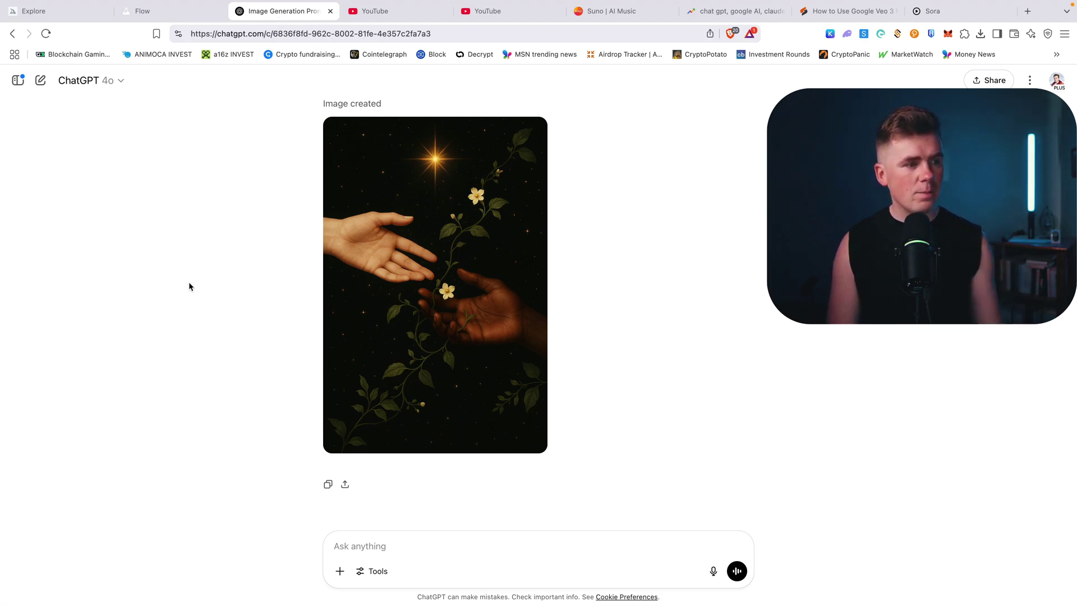
# Step: Open the recreated hands, flowering vine and golden star image in the full-size editing view
pyautogui.click(398, 308)
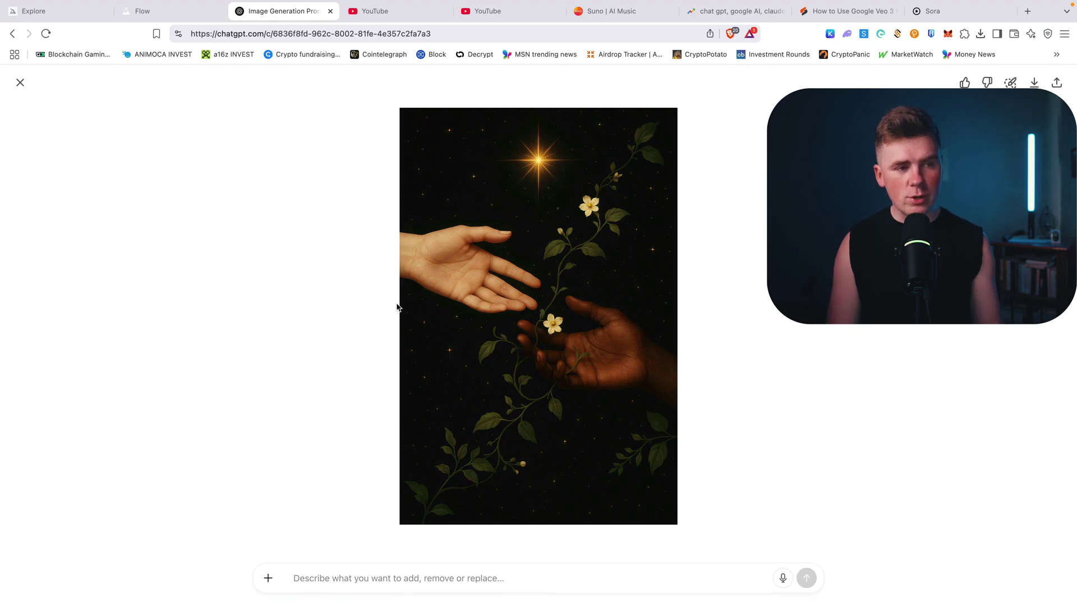